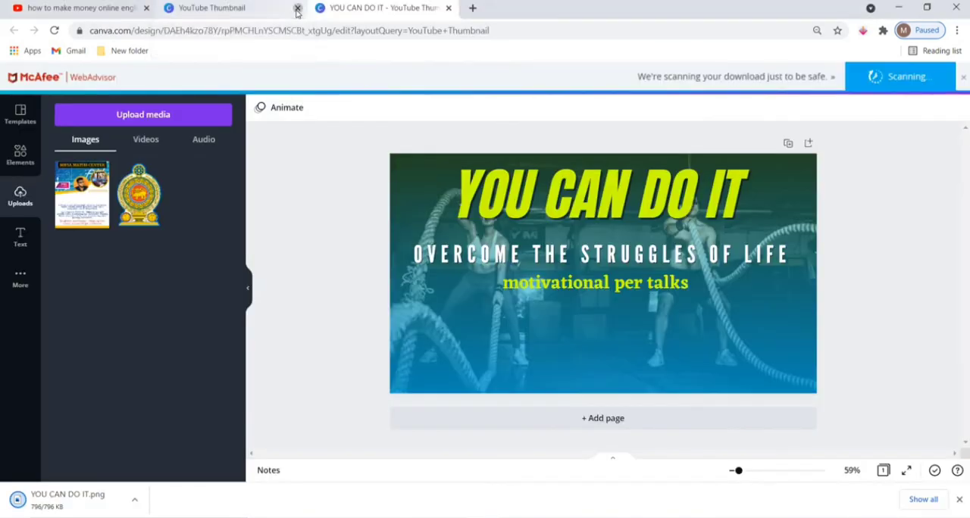
Close the browser tab with the YOU CAN DO IT thumbnail design in Canva.
{"action": "left_click", "coordinate": [297, 8]}
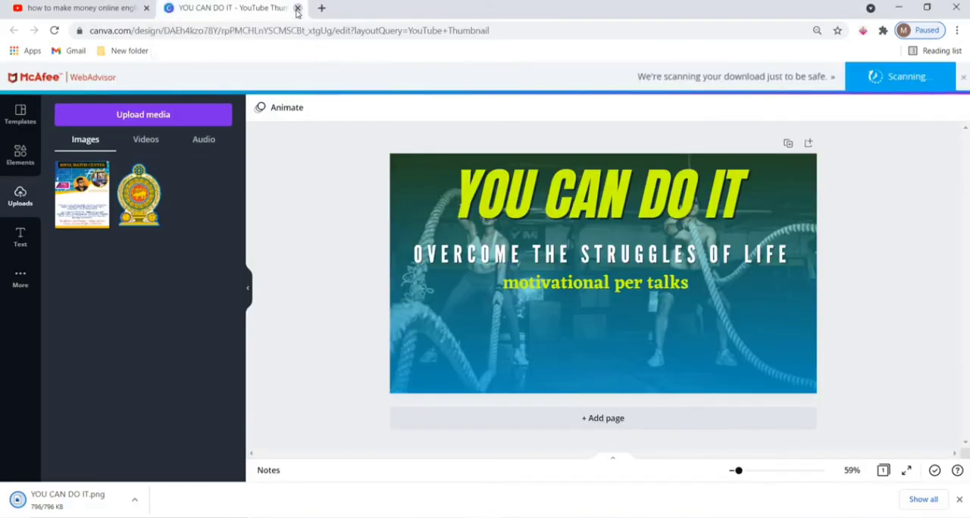
{"action": "left_click", "coordinate": [297, 9]}
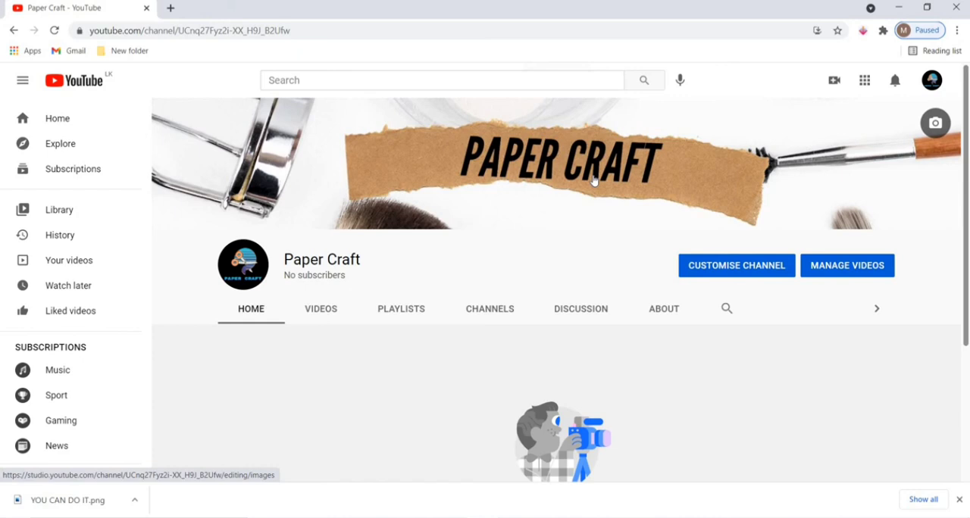
Start a new video upload on the Paper Craft channel using the My Video file from the Desktop's youtube folder.
{"action": "left_click", "coordinate": [830, 82]}
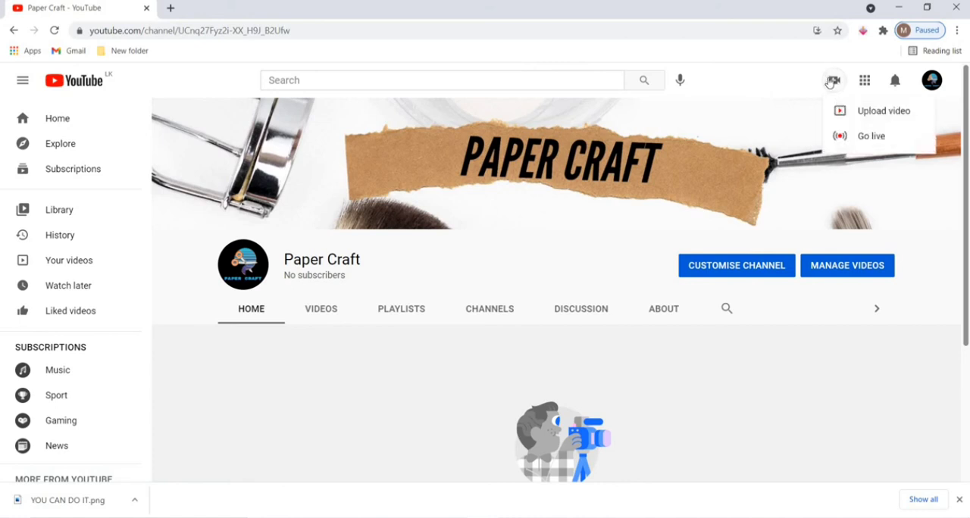
{"action": "left_click", "coordinate": [858, 115]}
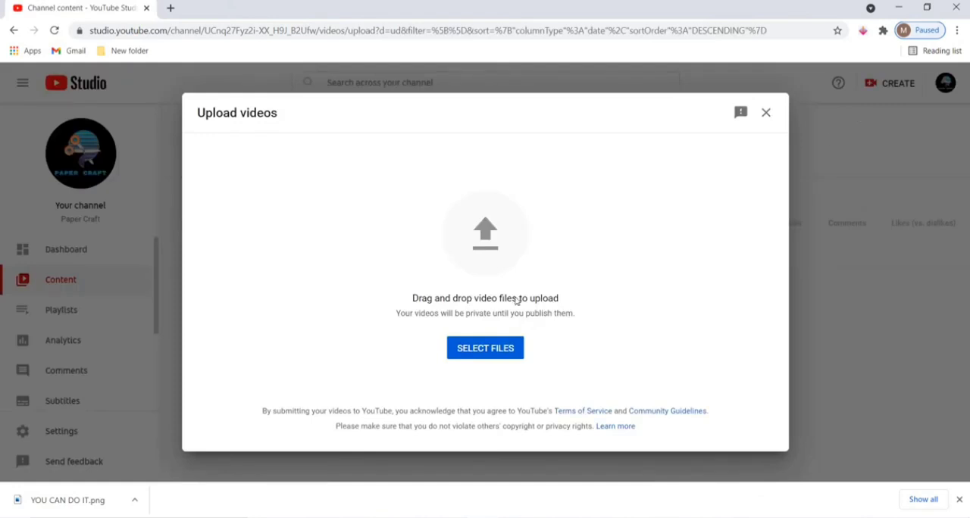
{"action": "left_click", "coordinate": [494, 353]}
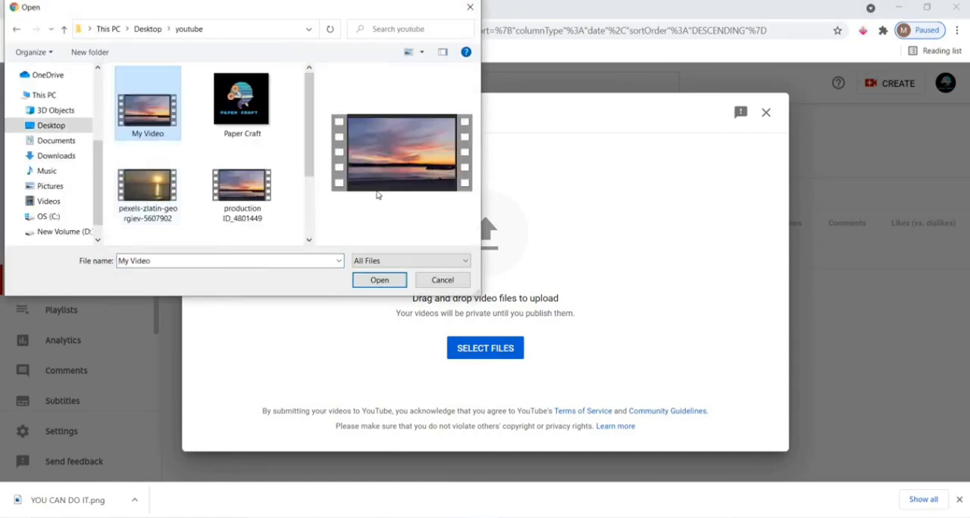
{"action": "left_click", "coordinate": [380, 280]}
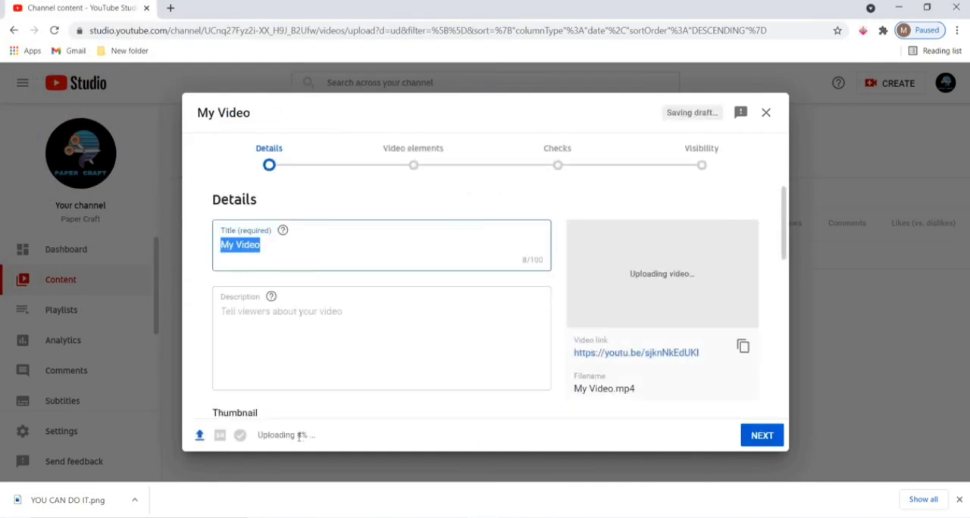
{"action": "left_click", "coordinate": [300, 436]}
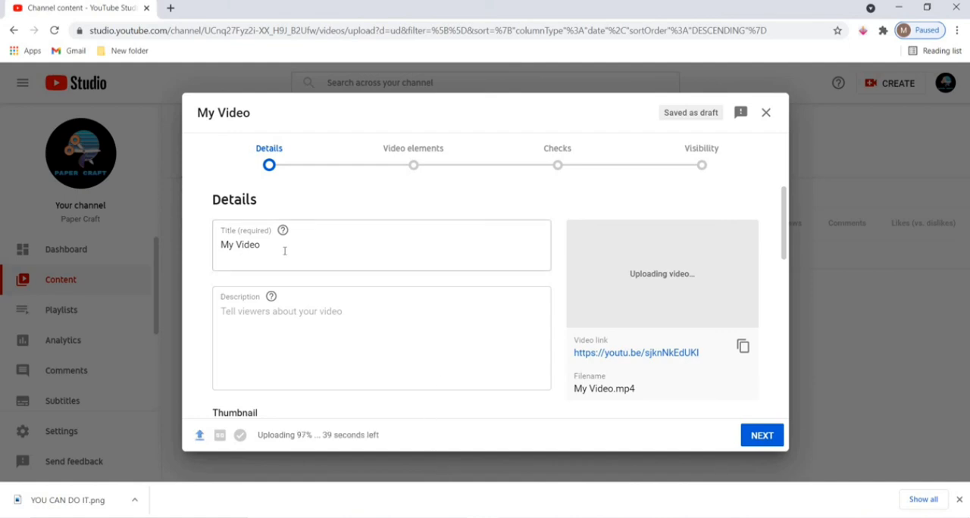
Replace the video title with the Notepad line "YOU CAN DO IT - Best Motivational Video | Motivation Speech - I Can I Will I Must Do It".
{"action": "left_click_drag", "start_coordinate": [284, 251], "coordinate": [210, 247]}
{"action": "key", "text": "BackSpace"}
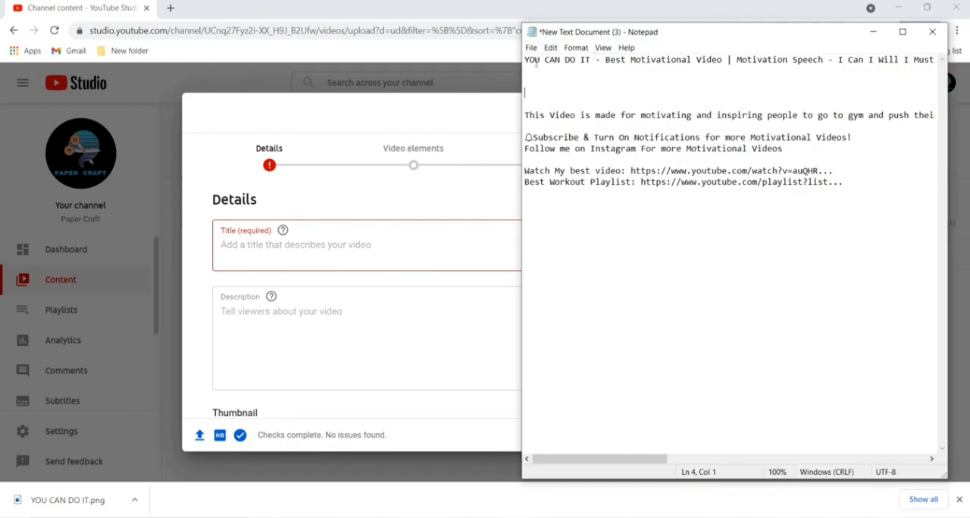
{"action": "left_click_drag", "start_coordinate": [524, 59], "coordinate": [722, 59]}
{"action": "left_click_drag", "start_coordinate": [807, 69], "coordinate": [863, 68]}
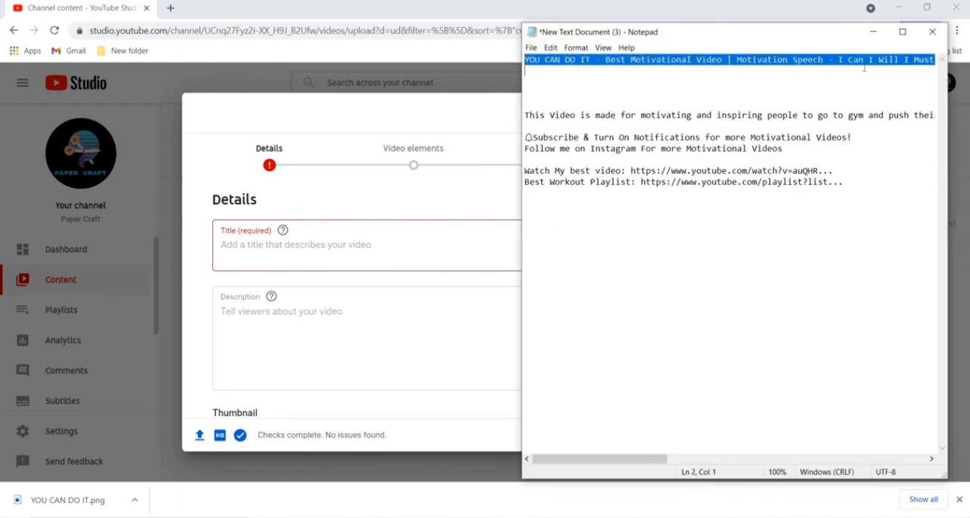
{"action": "left_click", "coordinate": [320, 251]}
{"action": "type", "text": "YOU CAN DO IT - Best Motivational Video | Motivation Speech - I Can I Will I Must Do It"}
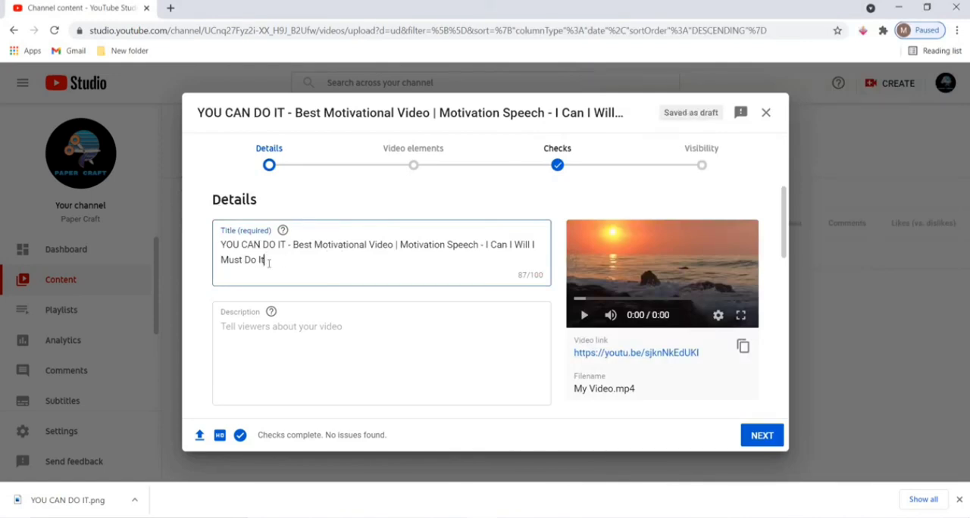
Examine the title's main phrase, its keywords and the separators between them.
{"action": "left_click", "coordinate": [295, 244]}
{"action": "left_click_drag", "start_coordinate": [222, 247], "coordinate": [278, 268]}
{"action": "left_click", "coordinate": [278, 269]}
{"action": "left_click_drag", "start_coordinate": [221, 244], "coordinate": [287, 245]}
{"action": "left_click", "coordinate": [286, 244]}
{"action": "left_click_drag", "start_coordinate": [293, 244], "coordinate": [323, 244]}
{"action": "left_click", "coordinate": [314, 244]}
{"action": "left_click", "coordinate": [323, 244]}
{"action": "left_click", "coordinate": [369, 245]}
{"action": "left_click_drag", "start_coordinate": [369, 245], "coordinate": [416, 245]}
{"action": "left_click", "coordinate": [387, 245]}
{"action": "left_click", "coordinate": [399, 245]}
{"action": "left_click", "coordinate": [432, 270]}
{"action": "left_click", "coordinate": [398, 244]}
{"action": "left_click", "coordinate": [383, 245]}
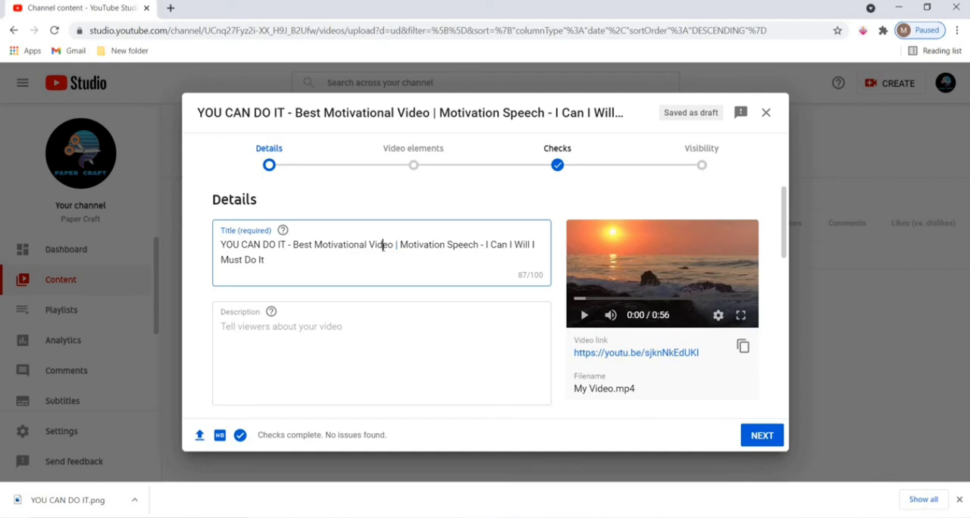
{"action": "left_click", "coordinate": [294, 244]}
Try a backslash and a forward slash in place of the title's vertical bar, and put the vertical bar back.
{"action": "left_click", "coordinate": [396, 245]}
{"action": "key", "text": "BackSpace"}
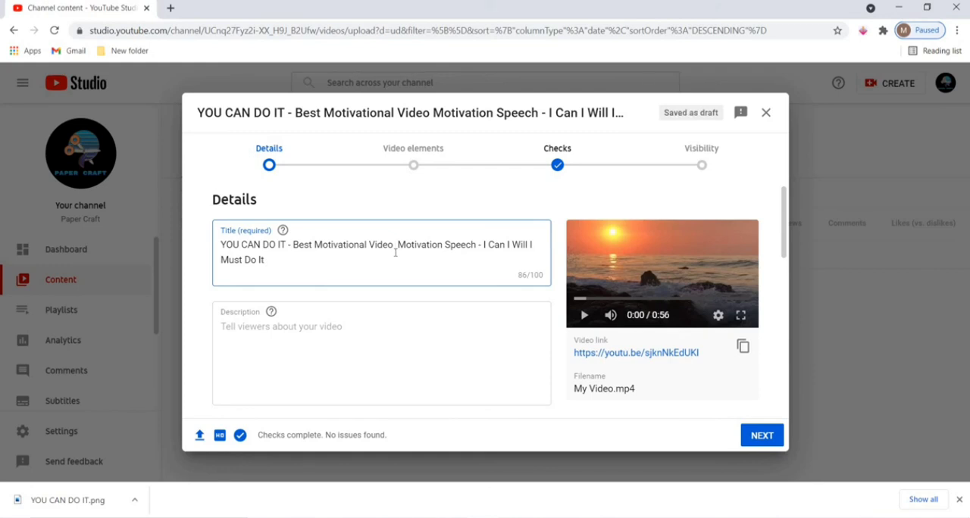
{"action": "type", "text": "|"}
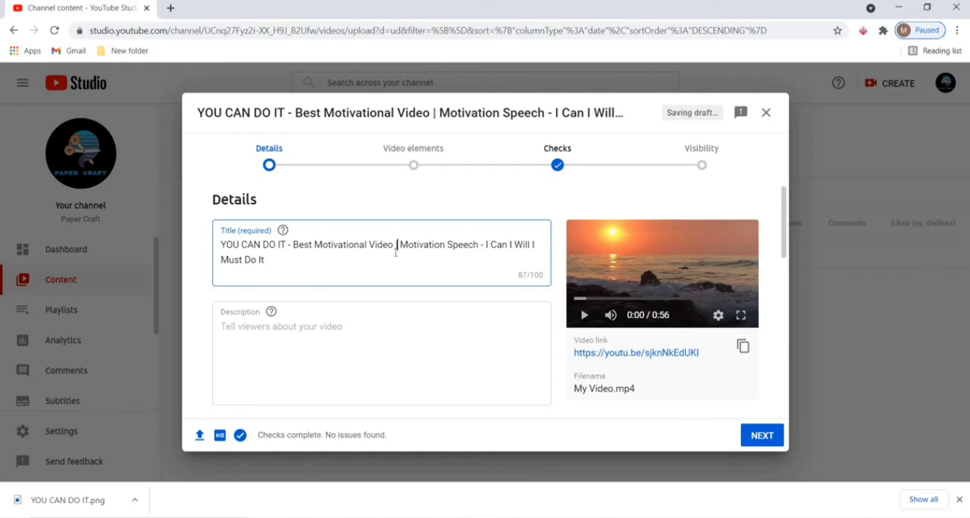
{"action": "key", "text": "BackSpace"}
{"action": "type", "text": "\\"}
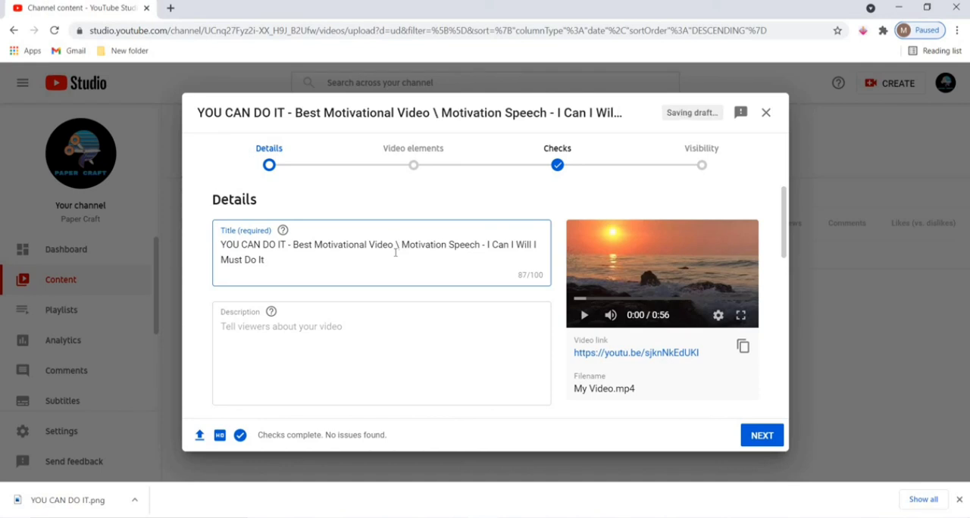
{"action": "key", "text": "BackSpace"}
{"action": "type", "text": "/"}
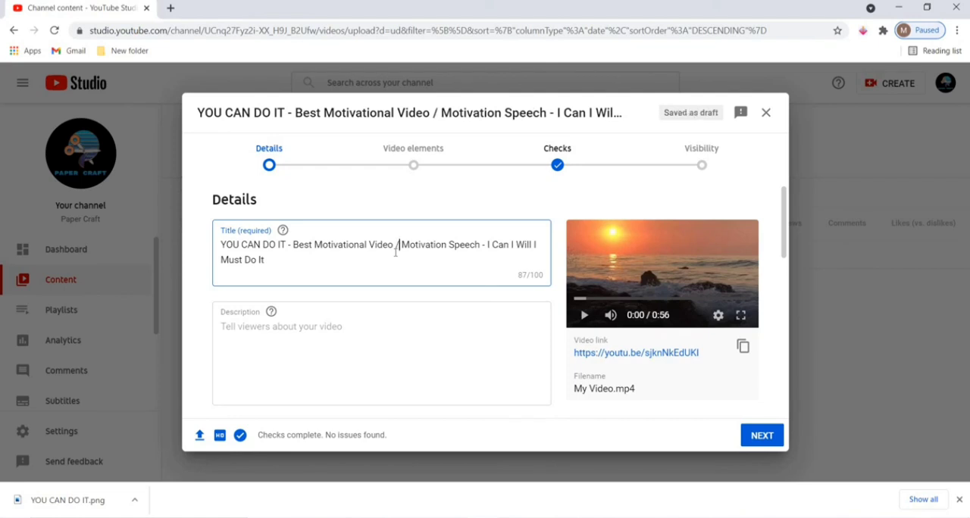
{"action": "key", "text": "BackSpace"}
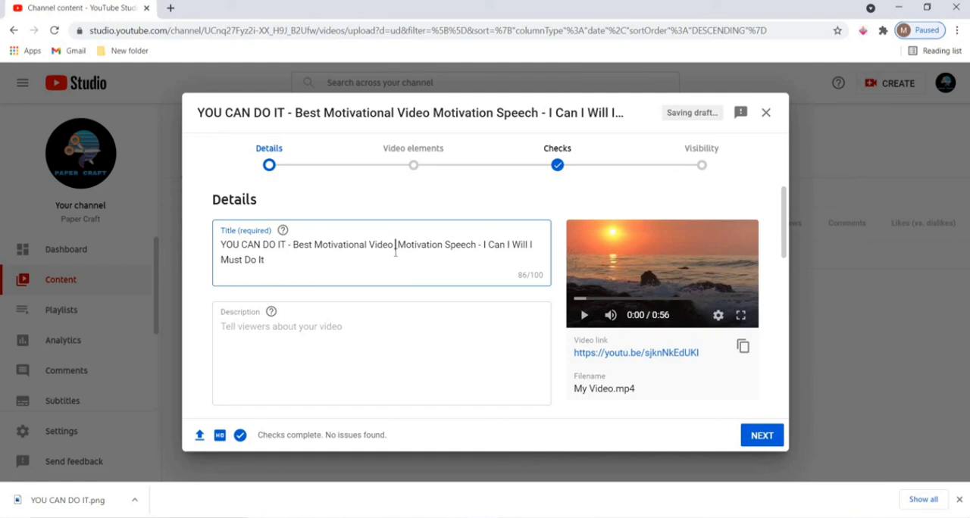
{"action": "type", "text": "|"}
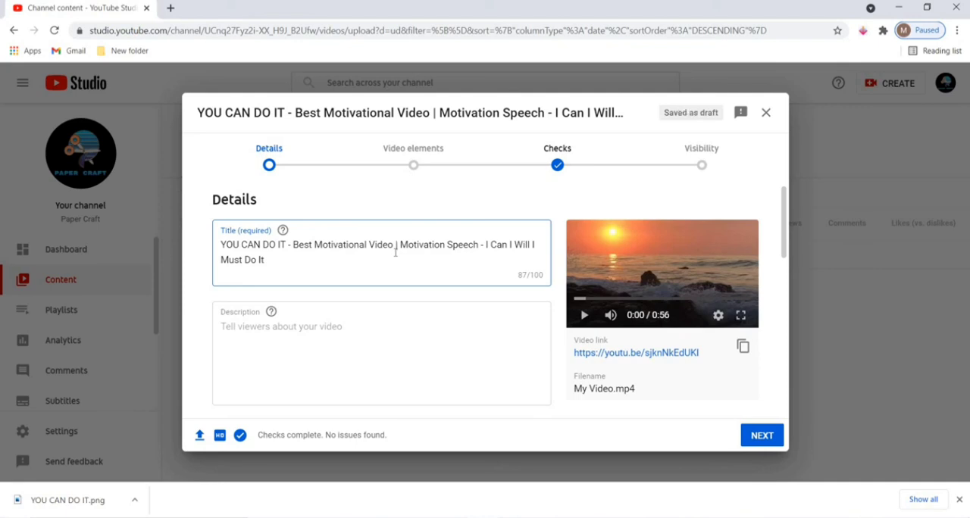
Review the title's keywords and character limit, along with the empty description field.
{"action": "left_click", "coordinate": [264, 261]}
{"action": "mouse_move", "coordinate": [301, 247]}
{"action": "left_mouse_down"}
{"action": "mouse_move", "coordinate": [293, 245]}
{"action": "mouse_move", "coordinate": [316, 246]}
{"action": "left_mouse_up"}
{"action": "left_click", "coordinate": [349, 247]}
{"action": "left_click_drag", "start_coordinate": [400, 245], "coordinate": [463, 245]}
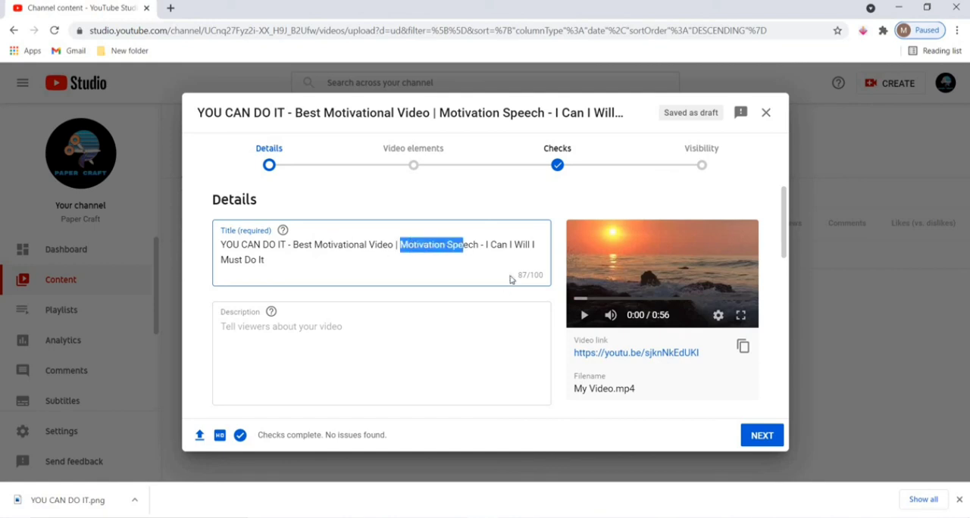
{"action": "key", "text": "ctrl+a"}
{"action": "left_click", "coordinate": [543, 284]}
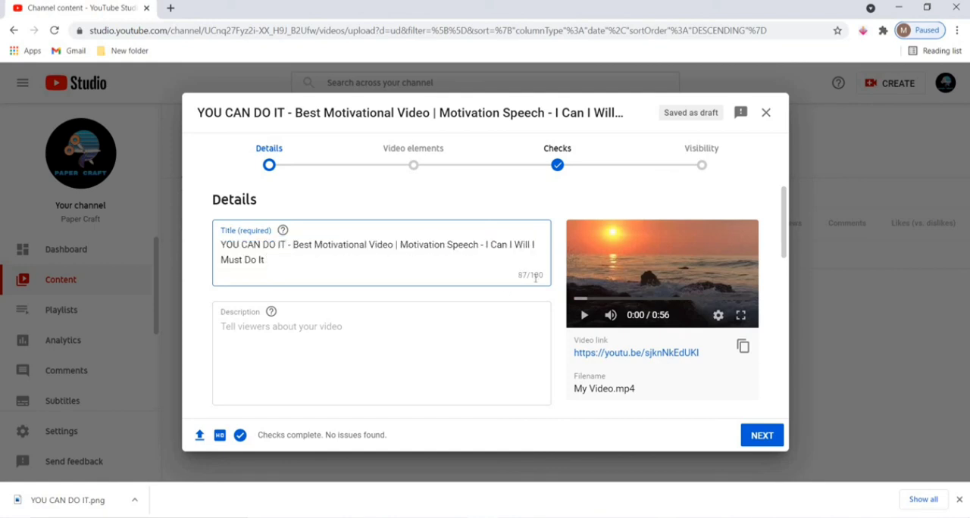
{"action": "key", "text": "ctrl+a"}
{"action": "left_click", "coordinate": [521, 270]}
{"action": "scroll", "coordinate": [401, 254], "scroll_direction": "down", "scroll_amount": 2}
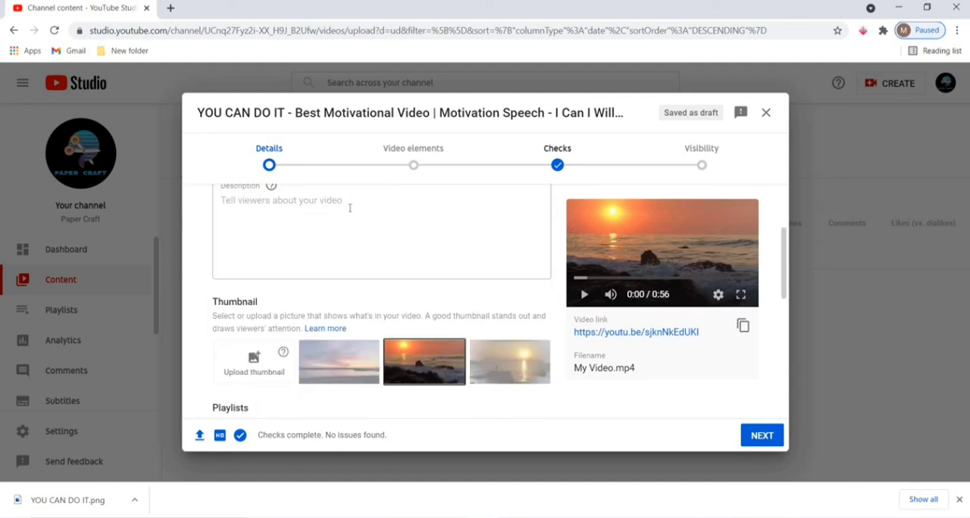
{"action": "scroll", "coordinate": [349, 208], "scroll_direction": "up", "scroll_amount": 2}
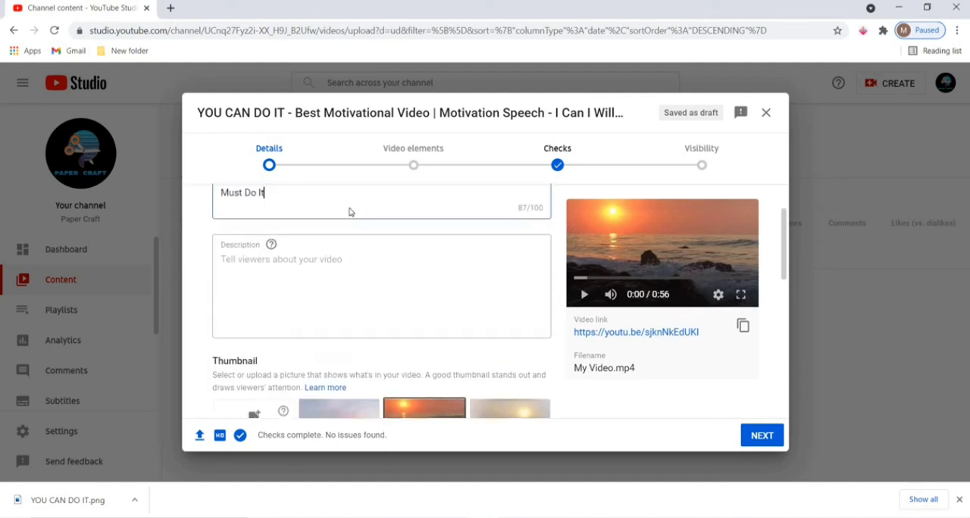
{"action": "left_click", "coordinate": [276, 326]}
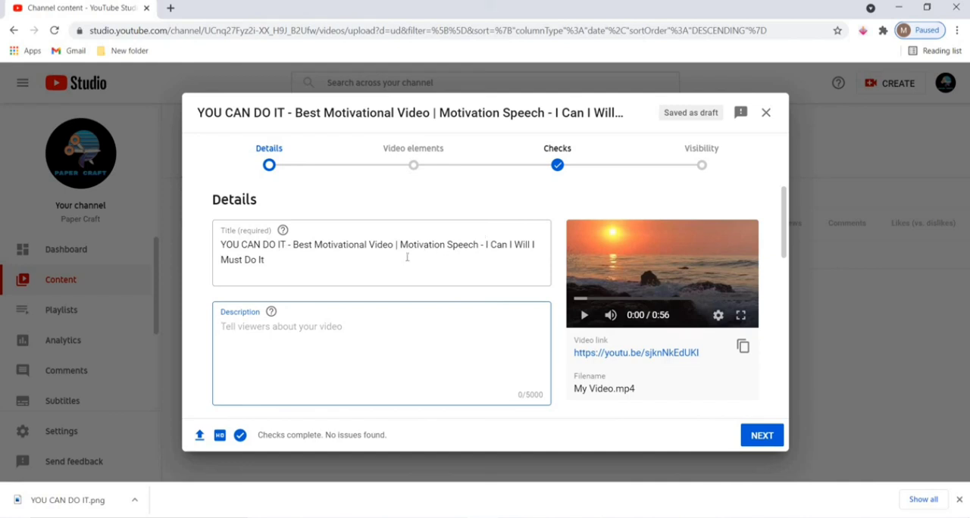
{"action": "left_click_drag", "start_coordinate": [314, 244], "coordinate": [374, 244]}
{"action": "left_click", "coordinate": [334, 243]}
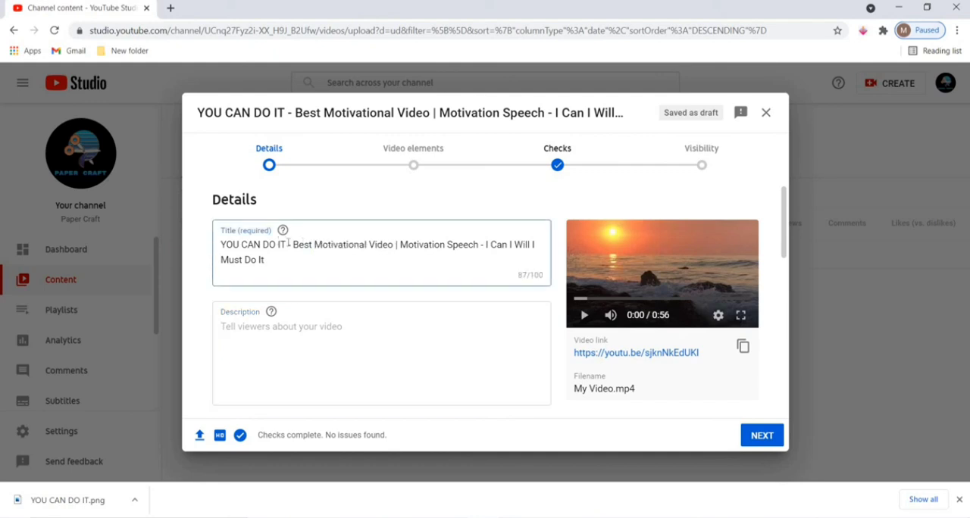
{"action": "left_click_drag", "start_coordinate": [288, 244], "coordinate": [341, 241]}
{"action": "left_click", "coordinate": [338, 243]}
{"action": "scroll", "coordinate": [394, 288], "scroll_direction": "down", "scroll_amount": 3}
Copy the Notepad paragraph starting "This Video is made for motivating and inspiring people to go to gym" into the video description.
{"action": "left_click", "coordinate": [328, 220]}
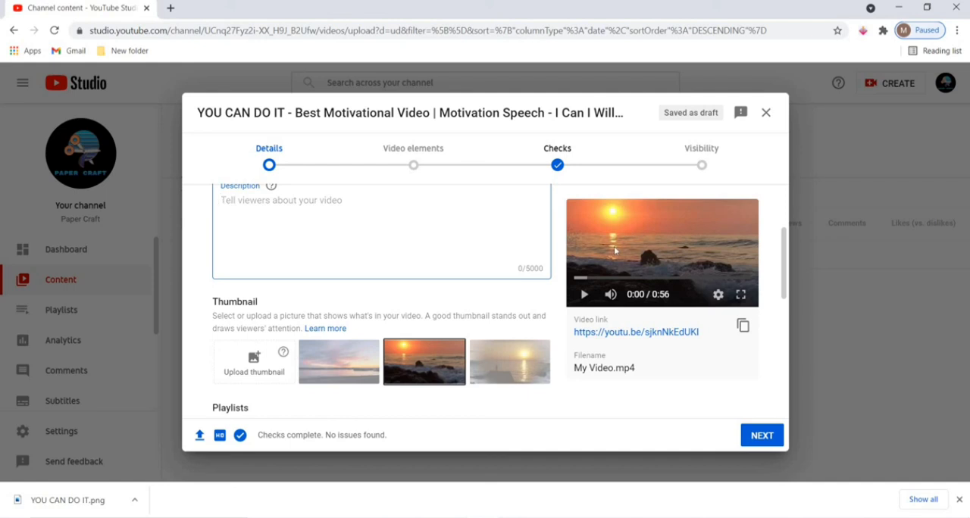
{"action": "left_click", "coordinate": [611, 517]}
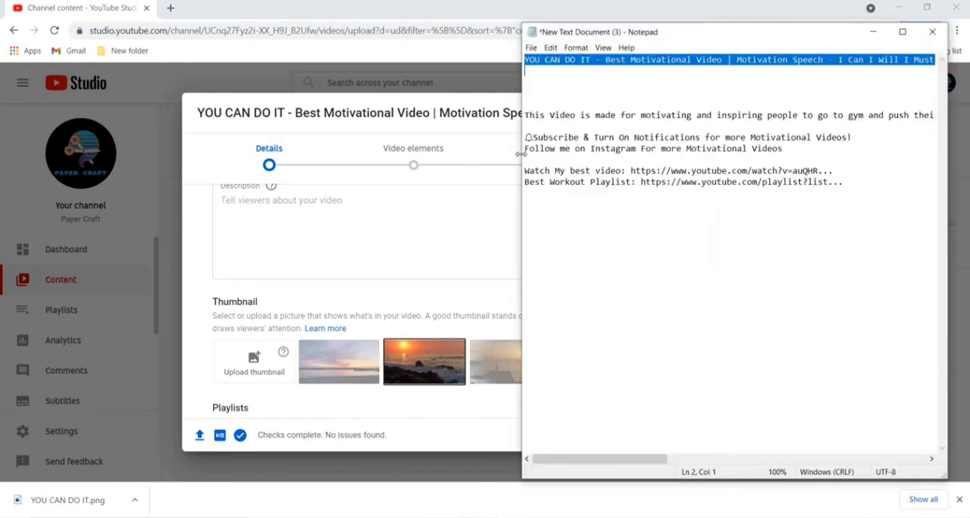
{"action": "left_click_drag", "start_coordinate": [524, 116], "coordinate": [851, 137]}
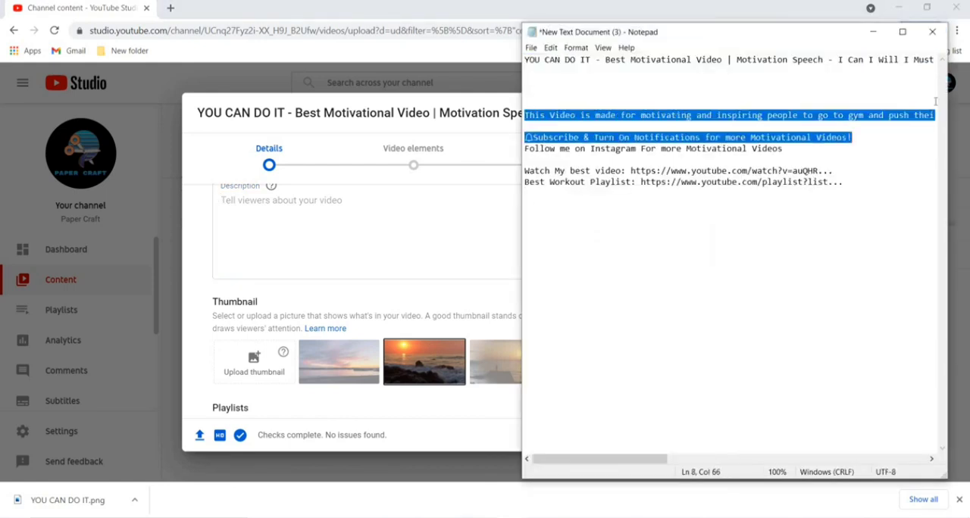
{"action": "left_click_drag", "start_coordinate": [936, 101], "coordinate": [525, 127]}
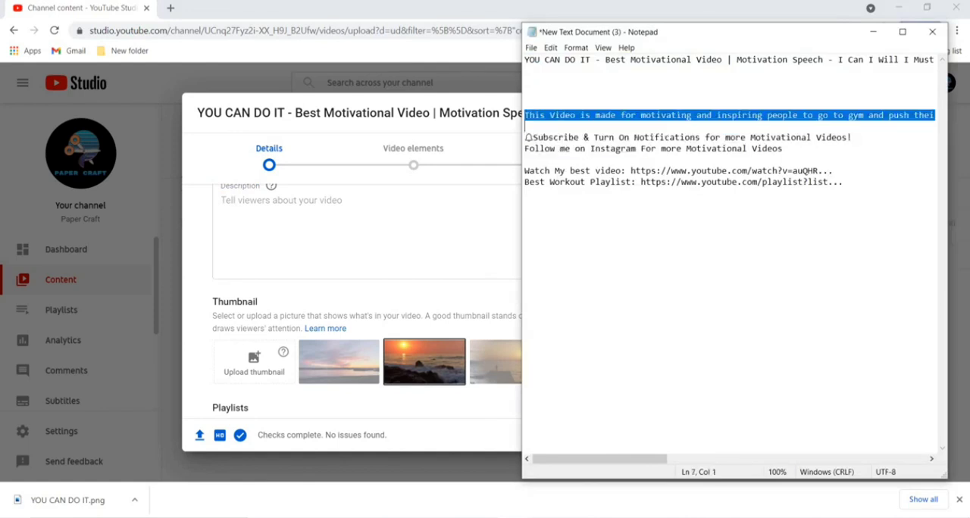
{"action": "key", "text": "ctrl+c"}
{"action": "key", "text": "alt+Tab"}
{"action": "left_click", "coordinate": [381, 238]}
{"action": "key", "text": "ctrl+v"}
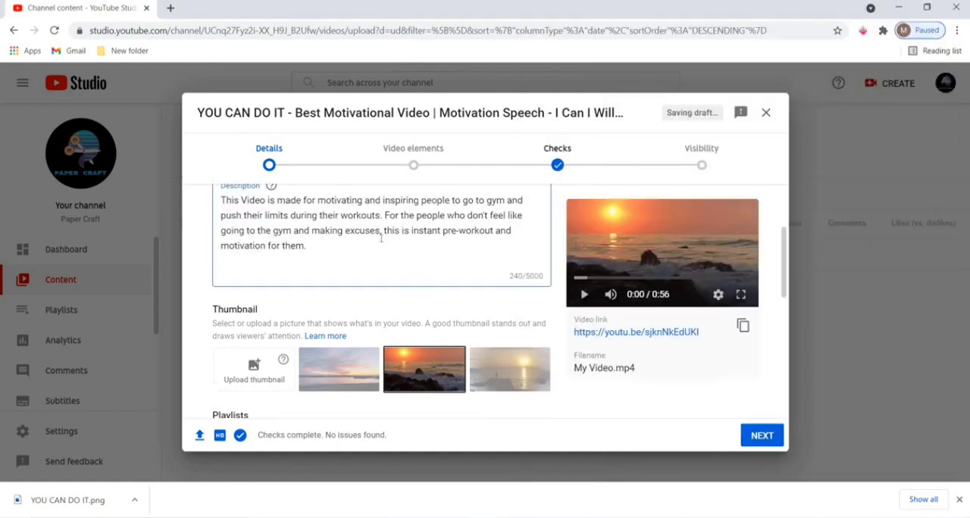
Read through the description paragraph and compare it with the video title.
{"action": "scroll", "coordinate": [381, 238], "scroll_direction": "up", "scroll_amount": 2}
{"action": "scroll", "coordinate": [591, 290], "scroll_direction": "down", "scroll_amount": 1}
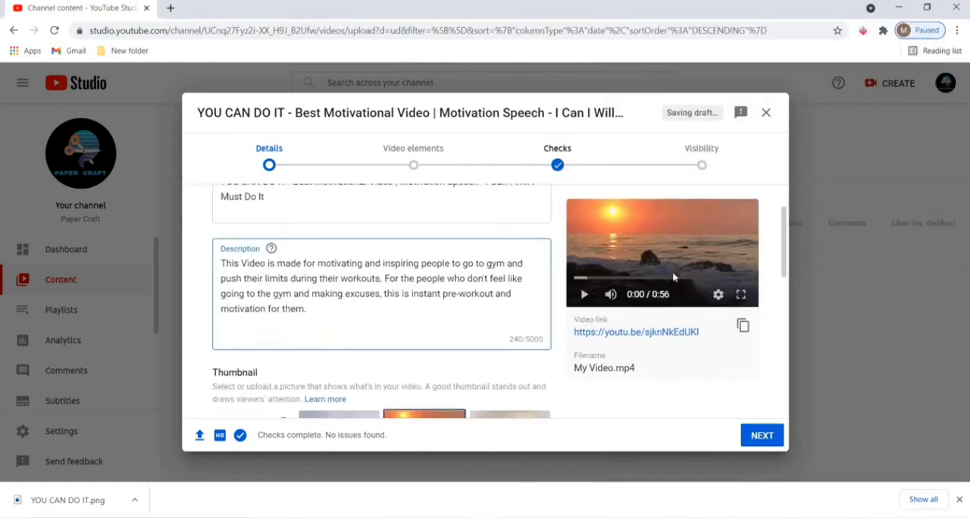
{"action": "left_click", "coordinate": [321, 312]}
{"action": "scroll", "coordinate": [379, 281], "scroll_direction": "up", "scroll_amount": 1}
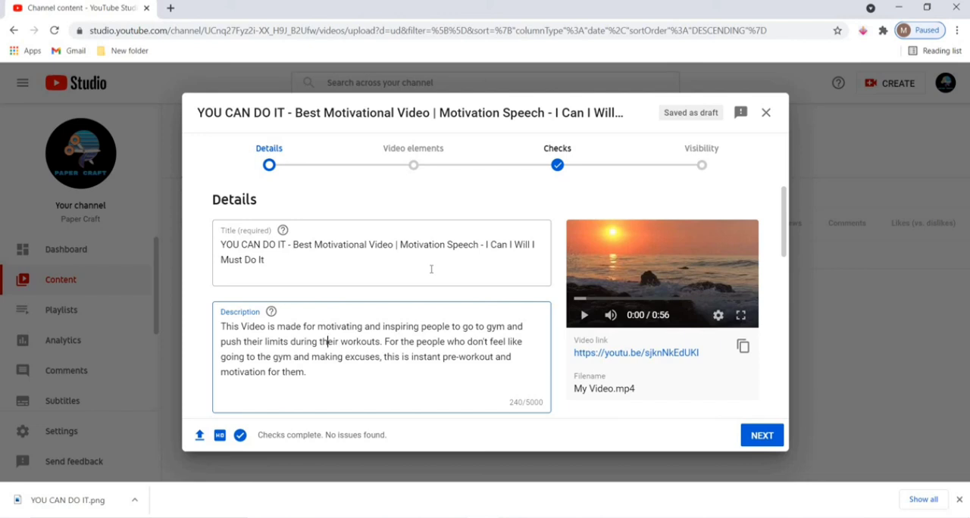
{"action": "scroll", "coordinate": [426, 259], "scroll_direction": "down", "scroll_amount": 1}
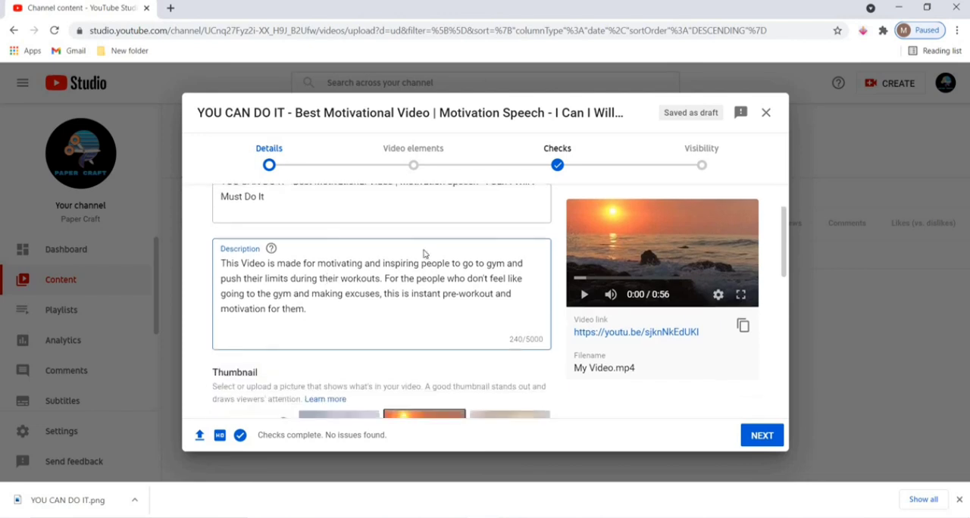
{"action": "scroll", "coordinate": [409, 227], "scroll_direction": "up", "scroll_amount": 1}
{"action": "scroll", "coordinate": [349, 262], "scroll_direction": "down", "scroll_amount": 1}
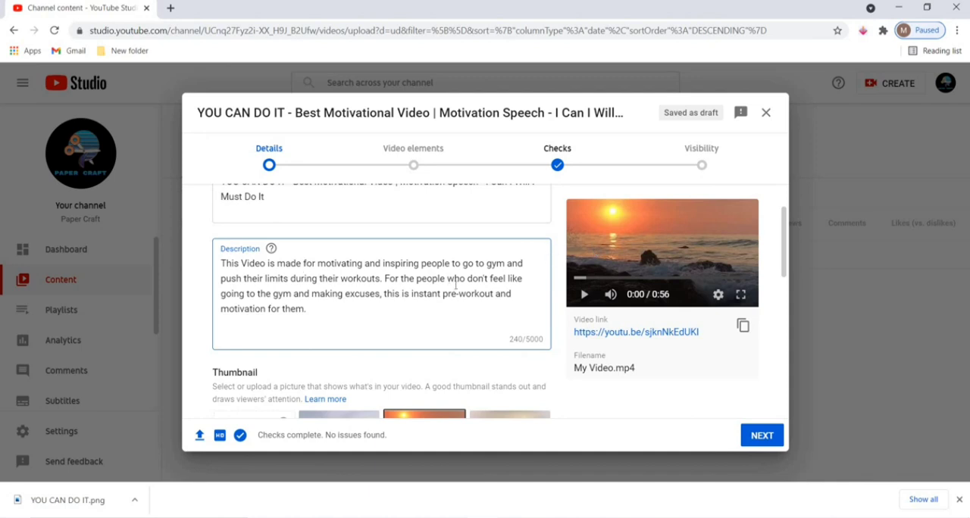
{"action": "left_click_drag", "start_coordinate": [367, 311], "coordinate": [223, 264]}
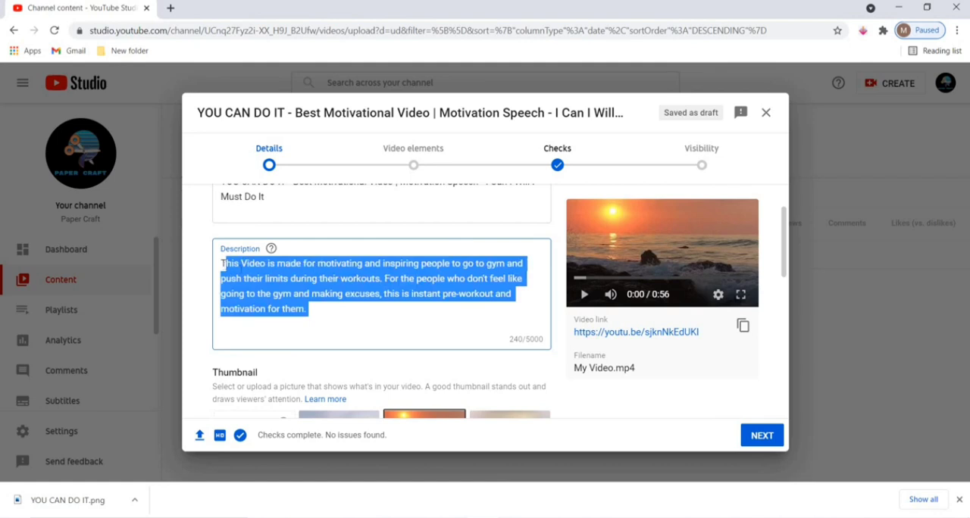
{"action": "left_click", "coordinate": [223, 264]}
{"action": "scroll", "coordinate": [312, 331], "scroll_direction": "up", "scroll_amount": 1}
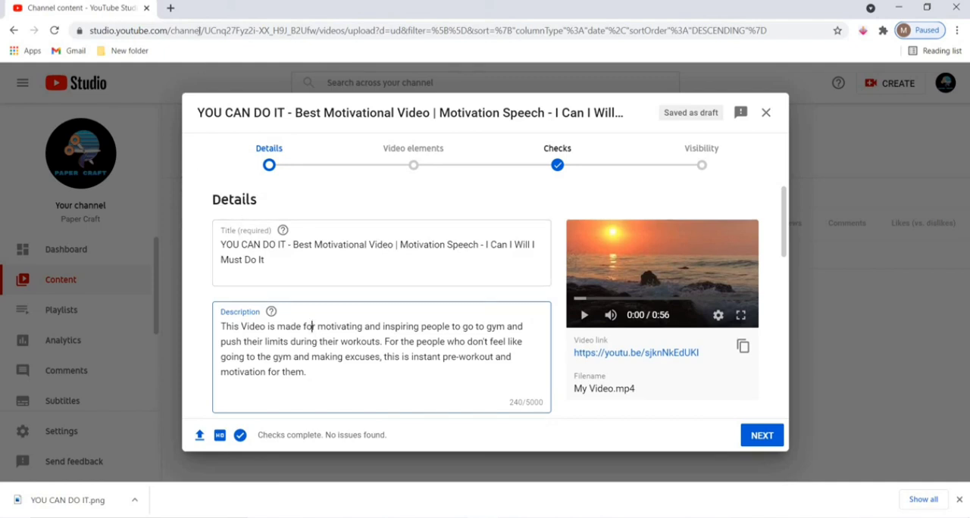
Open YouTube in a new browser tab and search for "i can do it motivational video".
{"action": "left_click", "coordinate": [171, 9]}
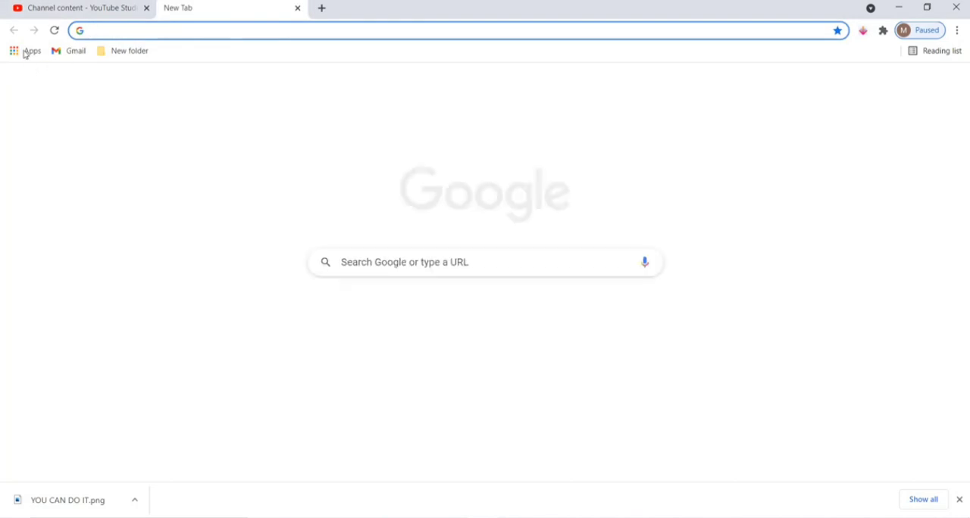
{"action": "left_click", "coordinate": [27, 51]}
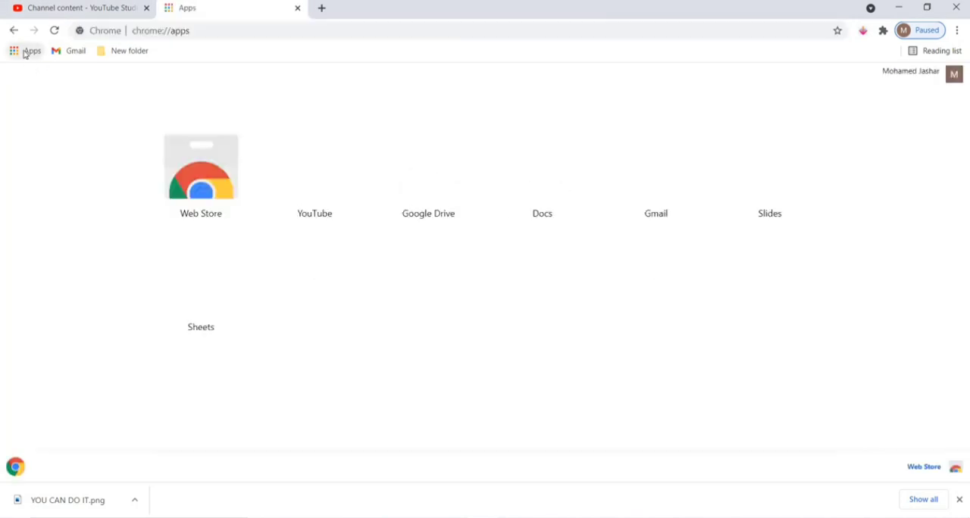
{"action": "left_click", "coordinate": [333, 177]}
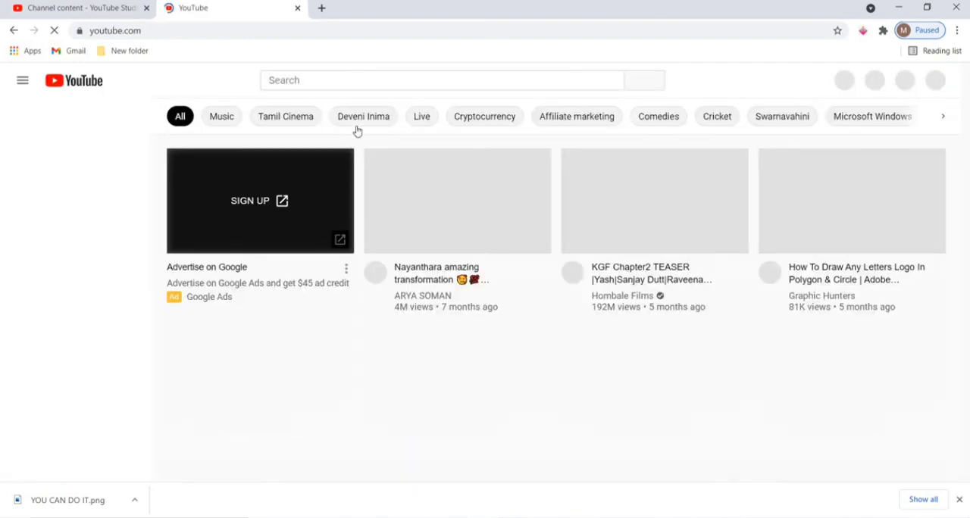
{"action": "left_click", "coordinate": [345, 81]}
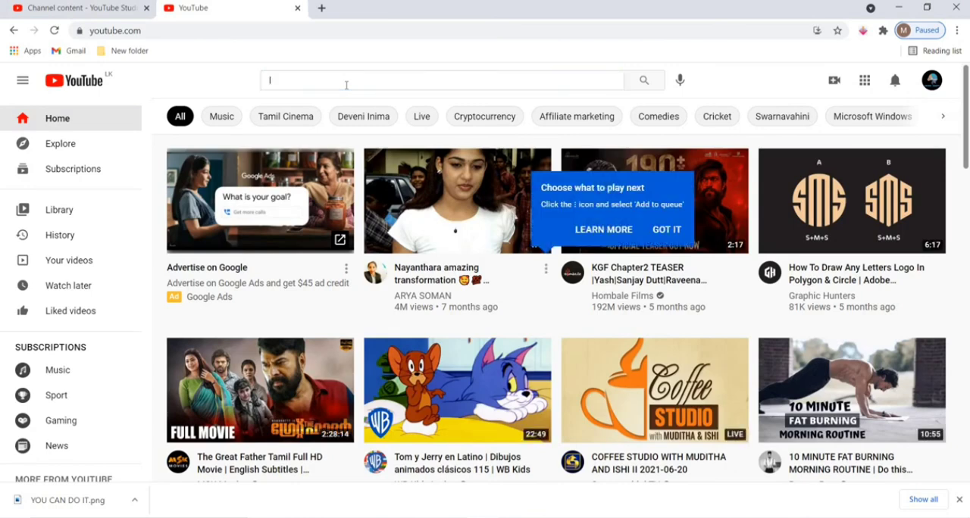
{"action": "type", "text": "I can do it mto"}
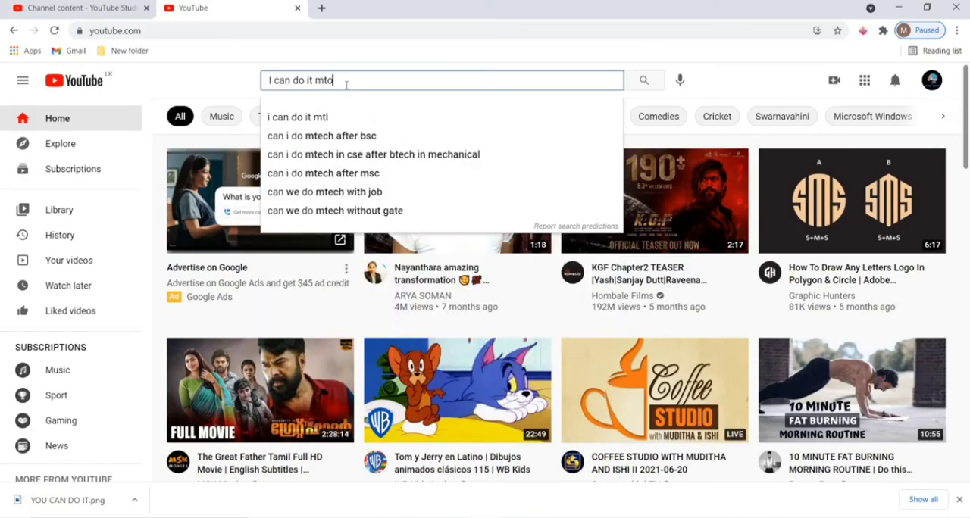
{"action": "type", "text": "vation"}
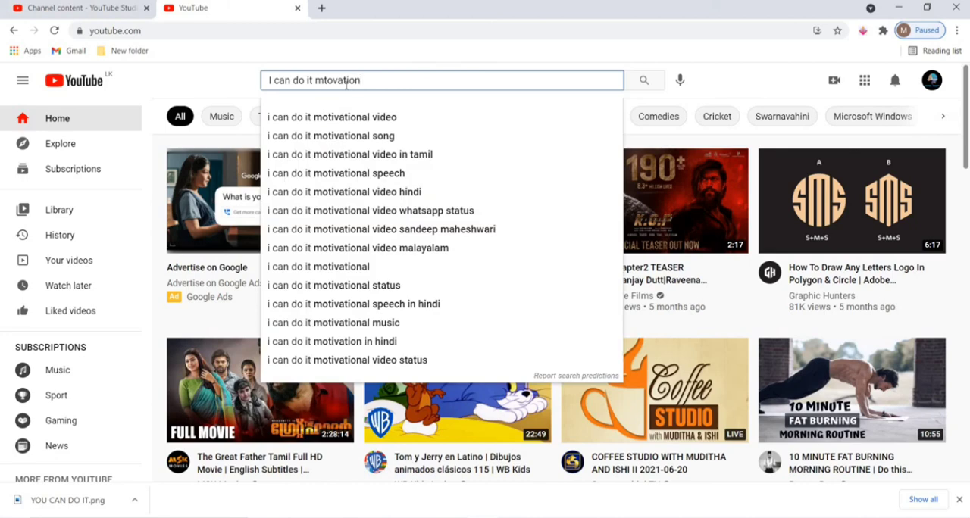
{"action": "left_click", "coordinate": [334, 118]}
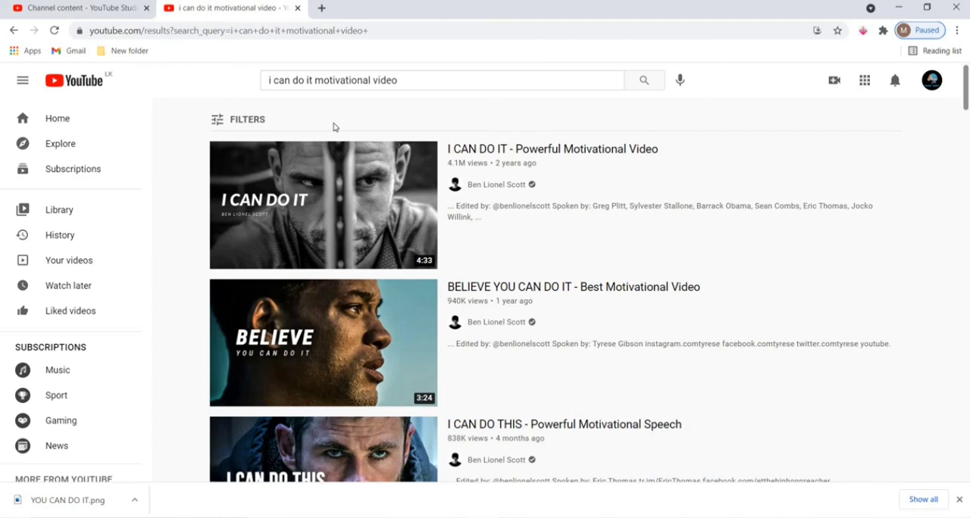
Look through the search results and compare the titles of the motivational videos.
{"action": "scroll", "coordinate": [491, 190], "scroll_direction": "down", "scroll_amount": 1}
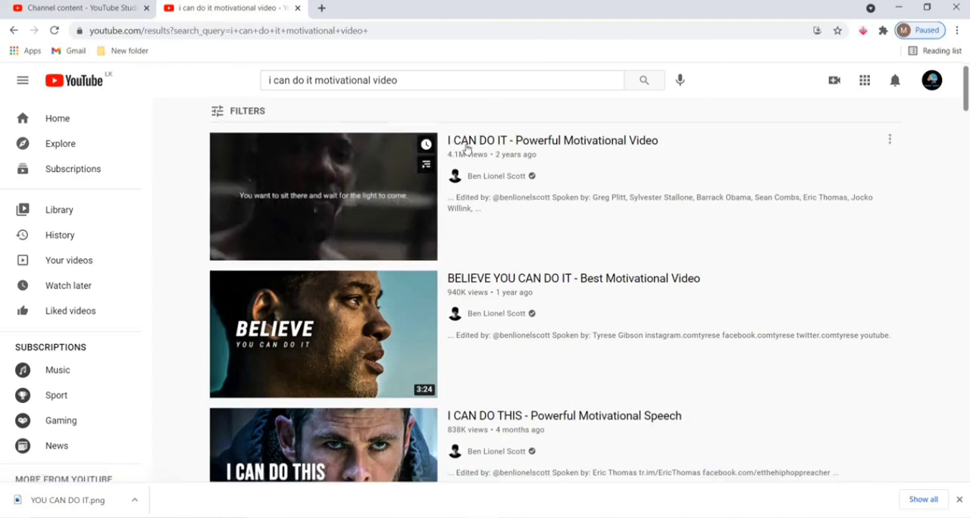
{"action": "scroll", "coordinate": [492, 190], "scroll_direction": "up", "scroll_amount": 1}
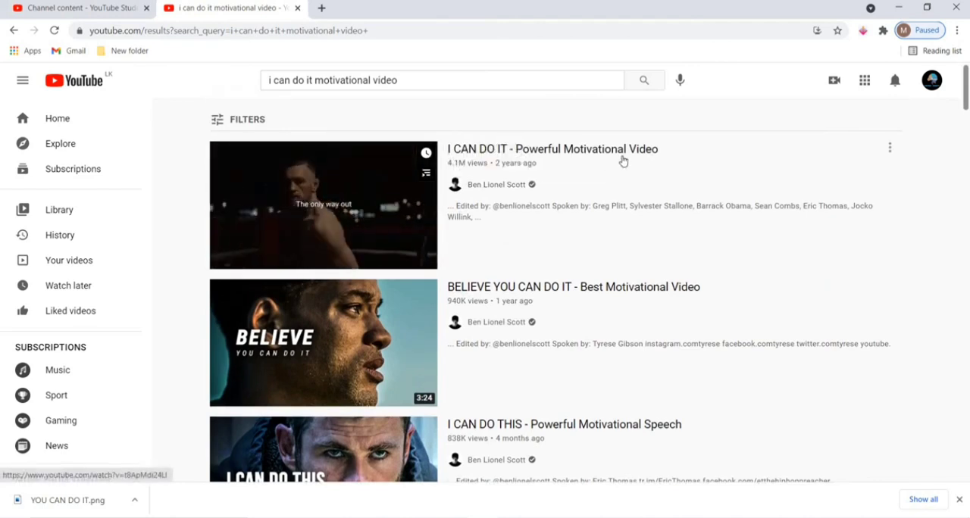
{"action": "scroll", "coordinate": [580, 232], "scroll_direction": "down", "scroll_amount": 1}
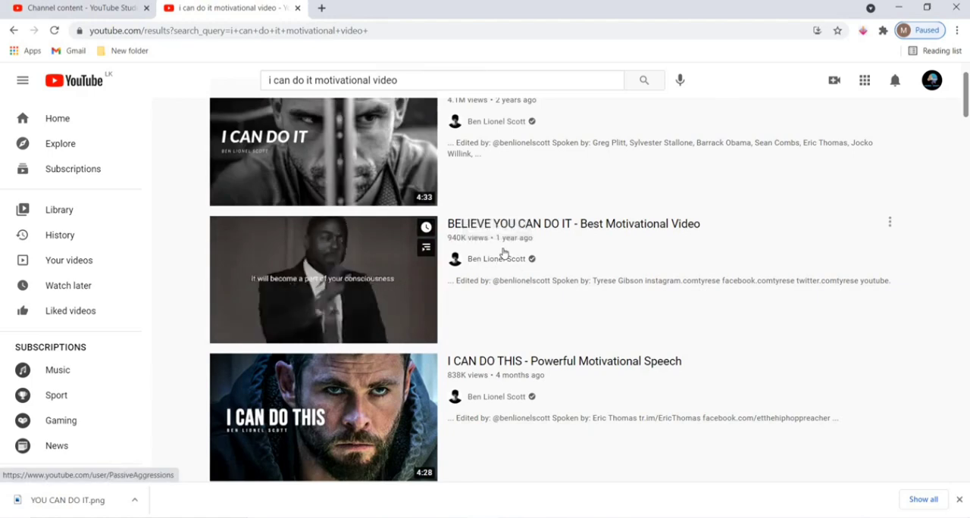
{"action": "scroll", "coordinate": [503, 252], "scroll_direction": "down", "scroll_amount": 3}
{"action": "scroll", "coordinate": [505, 256], "scroll_direction": "down", "scroll_amount": 1}
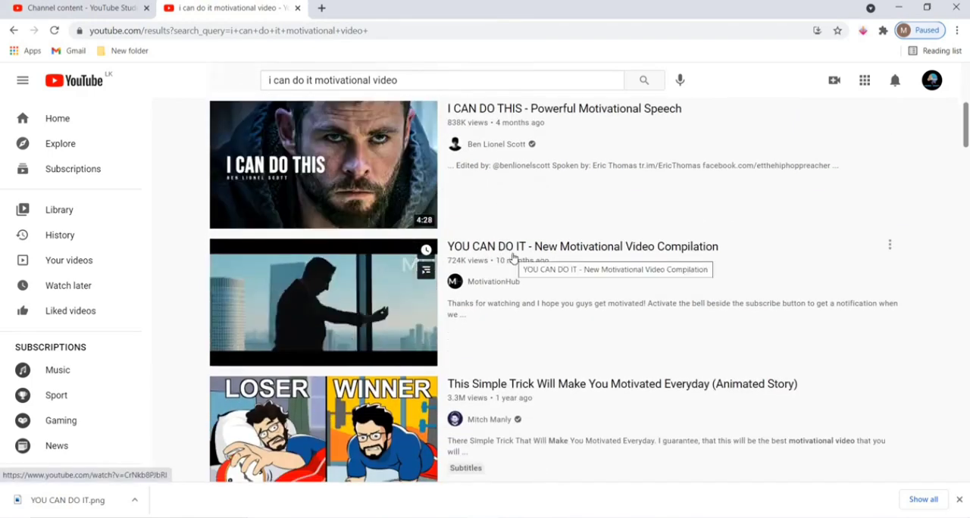
{"action": "scroll", "coordinate": [508, 257], "scroll_direction": "down", "scroll_amount": 1}
{"action": "scroll", "coordinate": [512, 256], "scroll_direction": "down", "scroll_amount": 1}
{"action": "scroll", "coordinate": [510, 250], "scroll_direction": "down", "scroll_amount": 1}
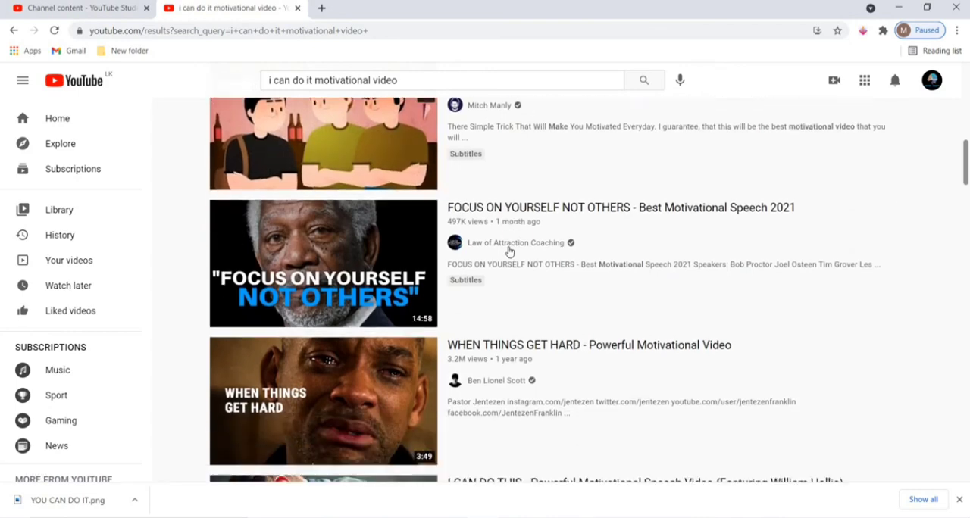
{"action": "scroll", "coordinate": [506, 248], "scroll_direction": "down", "scroll_amount": 1}
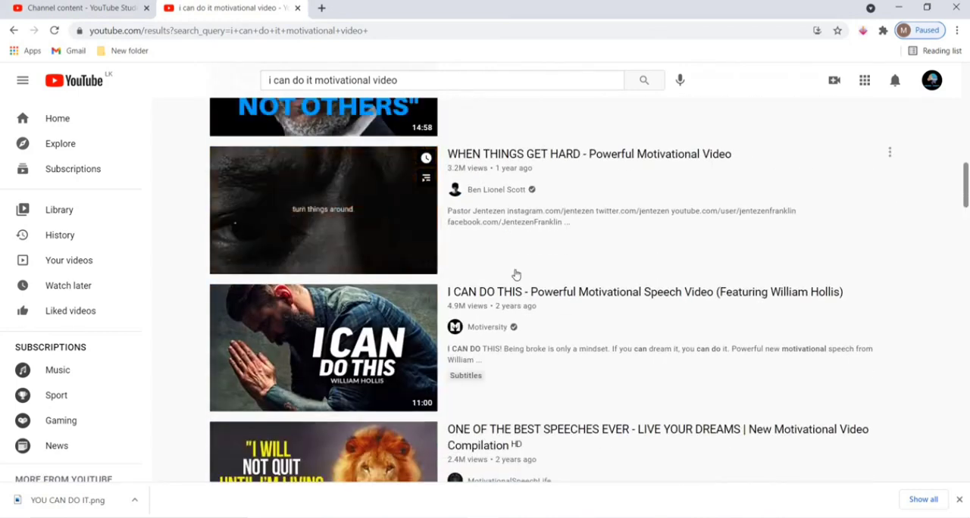
Open Motiversity's "I CAN DO THIS - Powerful Motivational Speech Video", get past the ad and pause the video.
{"action": "left_click", "coordinate": [476, 295]}
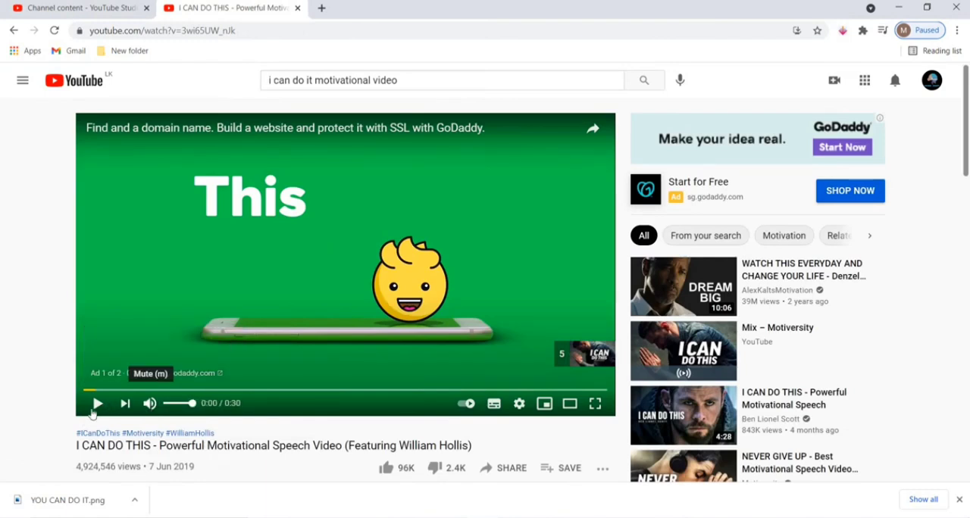
{"action": "left_click", "coordinate": [97, 406]}
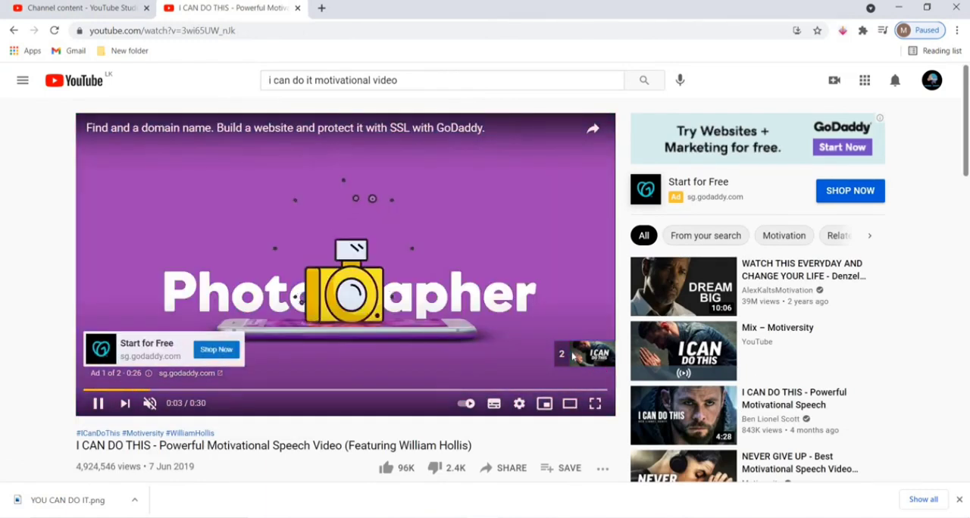
{"action": "left_click", "coordinate": [576, 359]}
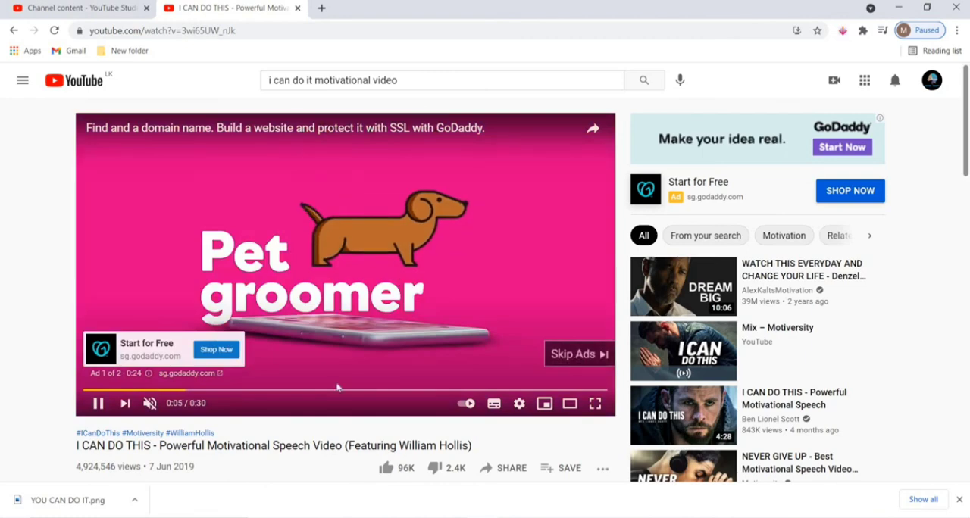
{"action": "left_click", "coordinate": [97, 403]}
Examine how the Motiversity video's title combines "I CAN DO THIS" with "Powerful Motivational Speech Video".
{"action": "scroll", "coordinate": [175, 357], "scroll_direction": "down", "scroll_amount": 2}
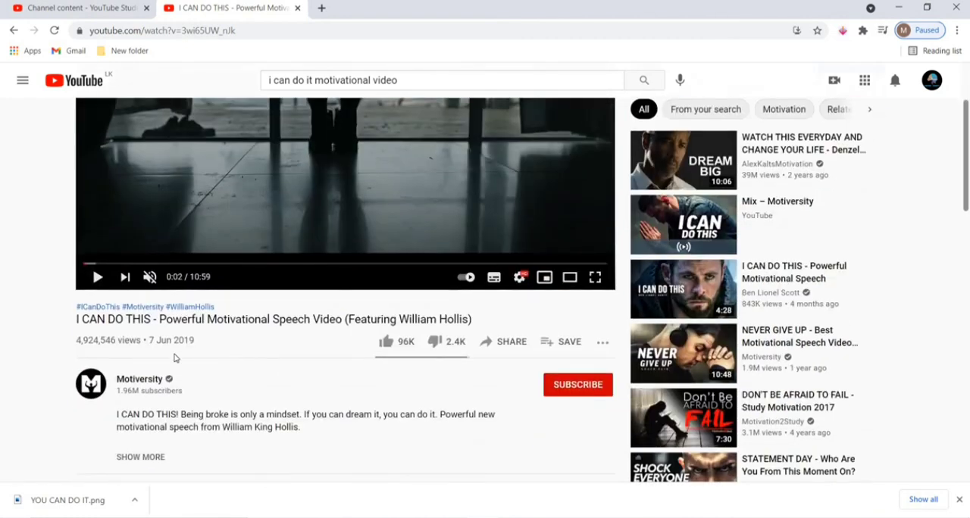
{"action": "left_click_drag", "start_coordinate": [73, 320], "coordinate": [148, 320]}
{"action": "left_click", "coordinate": [87, 324]}
{"action": "left_click_drag", "start_coordinate": [76, 319], "coordinate": [272, 321]}
{"action": "left_click", "coordinate": [318, 326]}
{"action": "left_click", "coordinate": [283, 322]}
Expand the Motiversity video's description and examine its opening paragraph and the links below it.
{"action": "scroll", "coordinate": [240, 392], "scroll_direction": "down", "scroll_amount": 2}
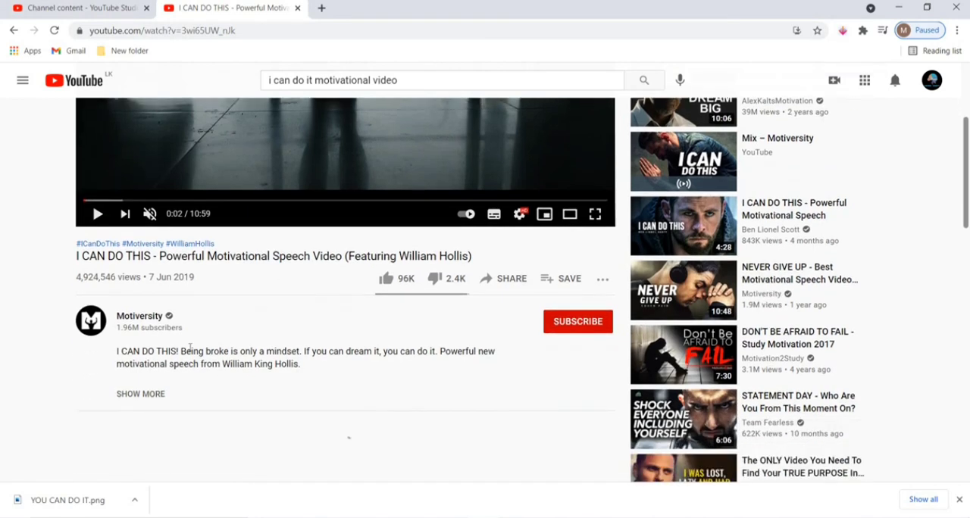
{"action": "left_click", "coordinate": [139, 331]}
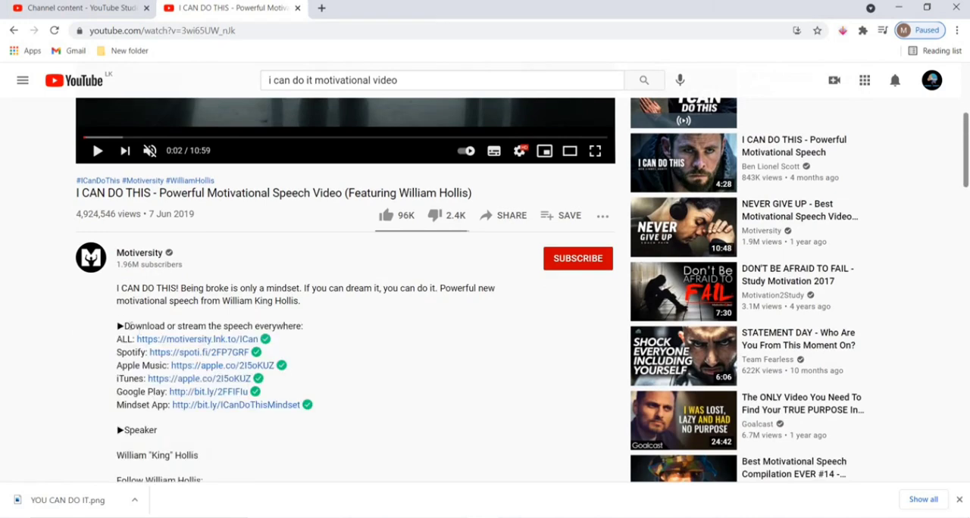
{"action": "left_click_drag", "start_coordinate": [118, 291], "coordinate": [301, 307]}
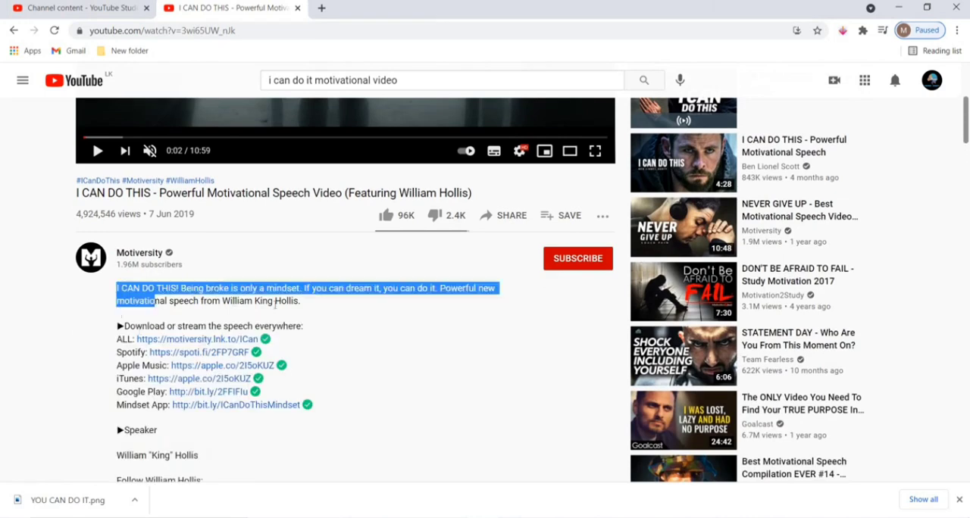
{"action": "left_click", "coordinate": [263, 280]}
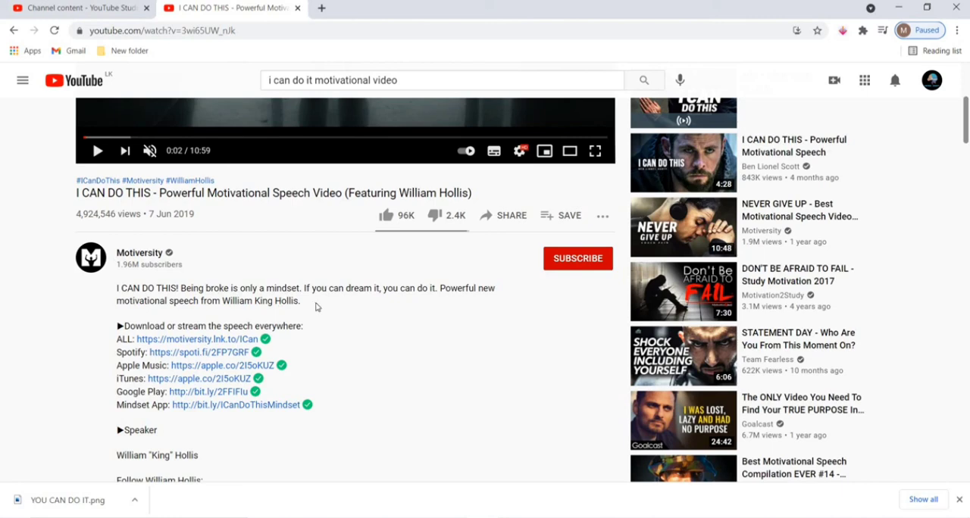
{"action": "left_click_drag", "start_coordinate": [316, 306], "coordinate": [116, 291]}
{"action": "left_click", "coordinate": [117, 288]}
{"action": "left_click_drag", "start_coordinate": [118, 288], "coordinate": [329, 305]}
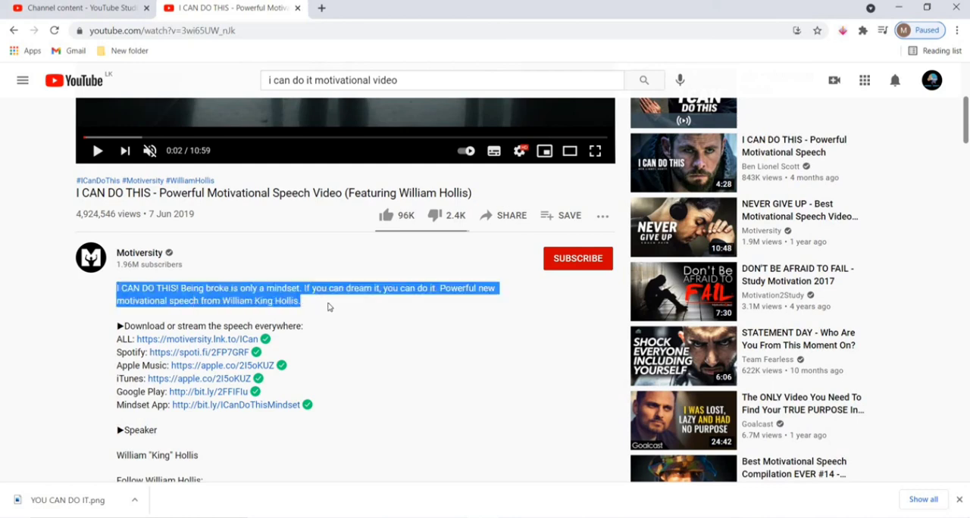
{"action": "scroll", "coordinate": [329, 306], "scroll_direction": "down", "scroll_amount": 3}
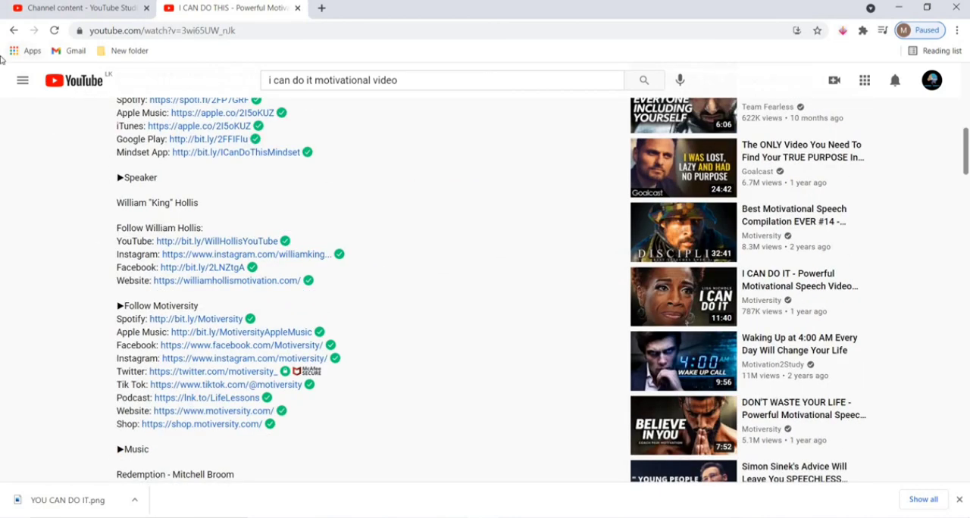
Return to the search results, open MotivationHub's "YOU CAN DO IT - New Motivational Video Compilation" and read through its full description.
{"action": "key", "text": "alt+Left"}
{"action": "scroll", "coordinate": [519, 223], "scroll_direction": "down", "scroll_amount": 5}
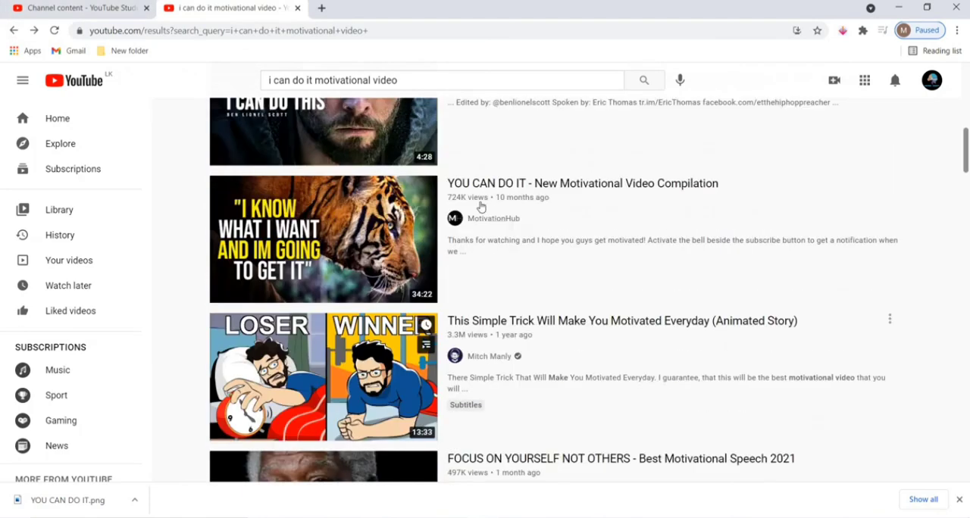
{"action": "left_click", "coordinate": [514, 192]}
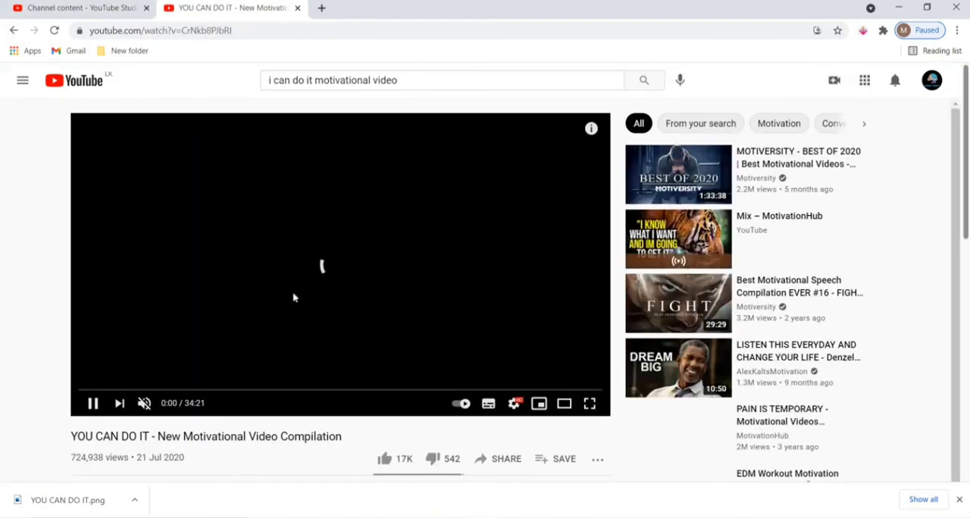
{"action": "scroll", "coordinate": [293, 298], "scroll_direction": "down", "scroll_amount": 1}
{"action": "scroll", "coordinate": [294, 298], "scroll_direction": "down", "scroll_amount": 3}
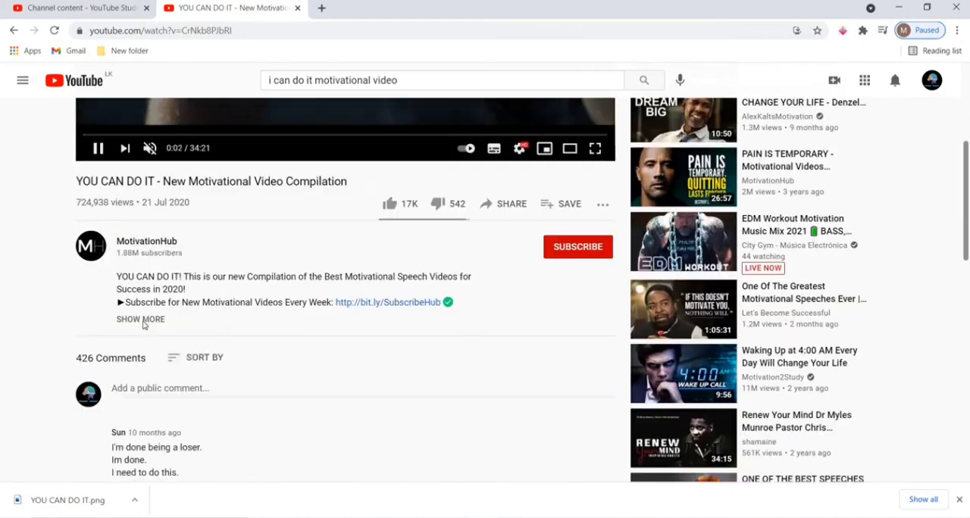
{"action": "left_click", "coordinate": [143, 319]}
{"action": "scroll", "coordinate": [235, 362], "scroll_direction": "down", "scroll_amount": 3}
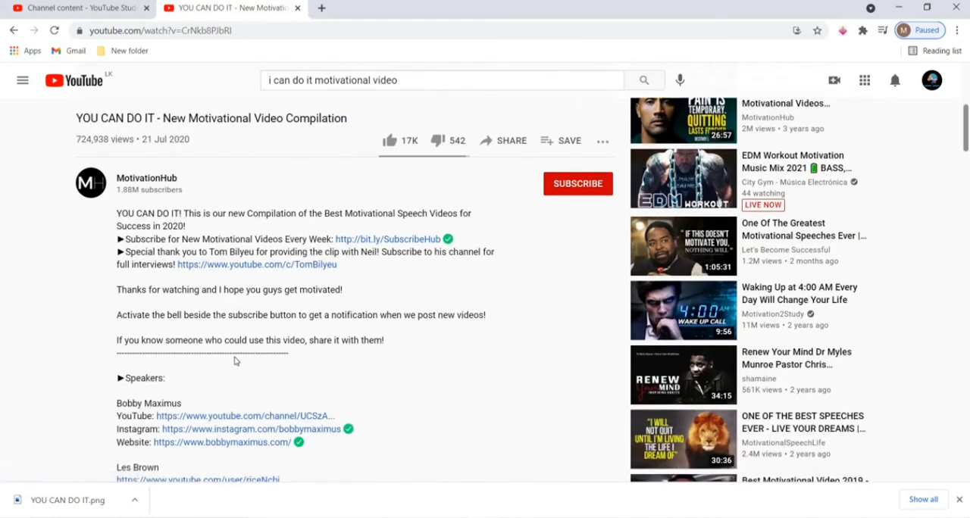
{"action": "scroll", "coordinate": [235, 361], "scroll_direction": "down", "scroll_amount": 4}
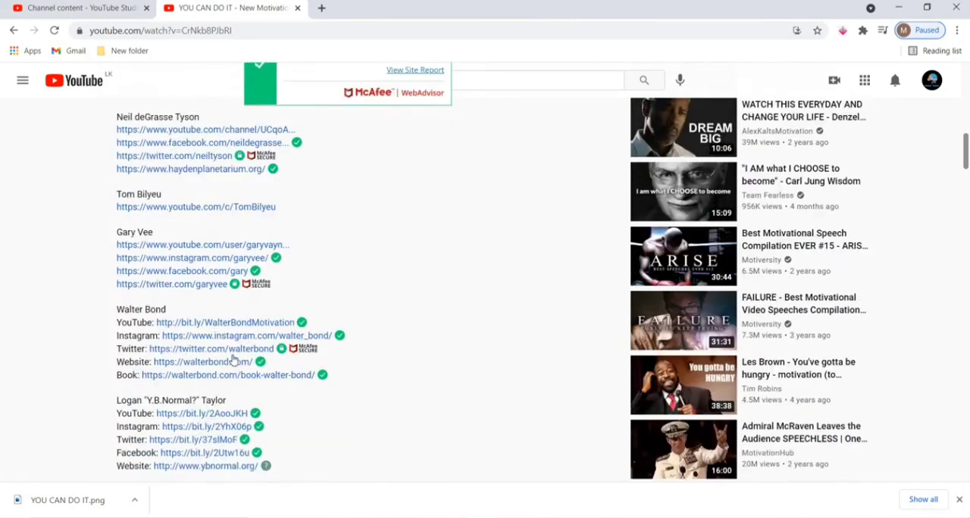
{"action": "scroll", "coordinate": [227, 356], "scroll_direction": "up", "scroll_amount": 7}
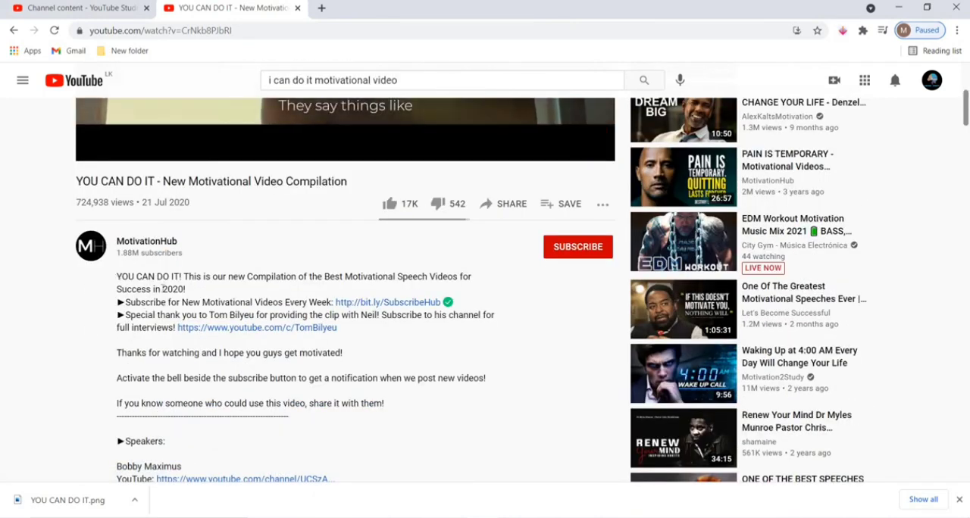
Examine the opening sentence of the MotivationHub description against its title, and return to the upload draft in YouTube Studio.
{"action": "left_click_drag", "start_coordinate": [118, 277], "coordinate": [203, 293]}
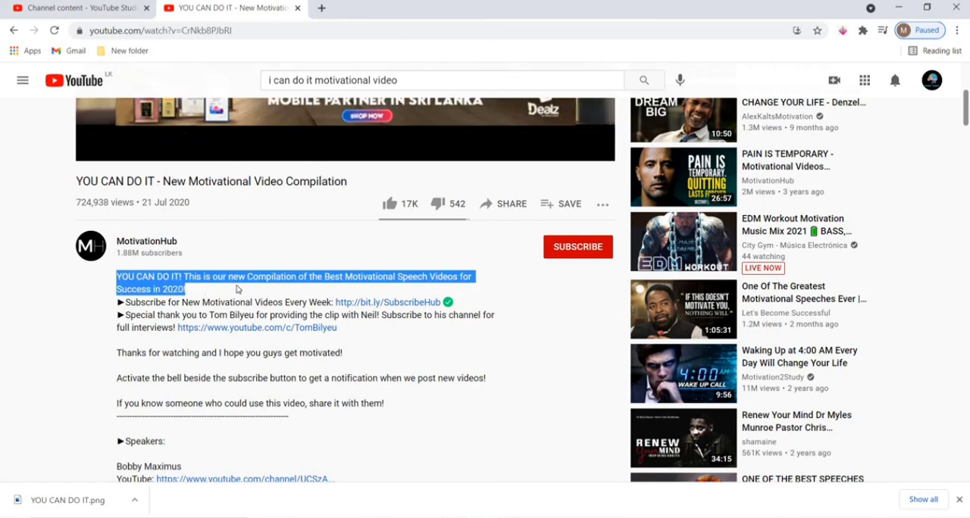
{"action": "left_click", "coordinate": [211, 290]}
{"action": "left_click_drag", "start_coordinate": [186, 289], "coordinate": [127, 275]}
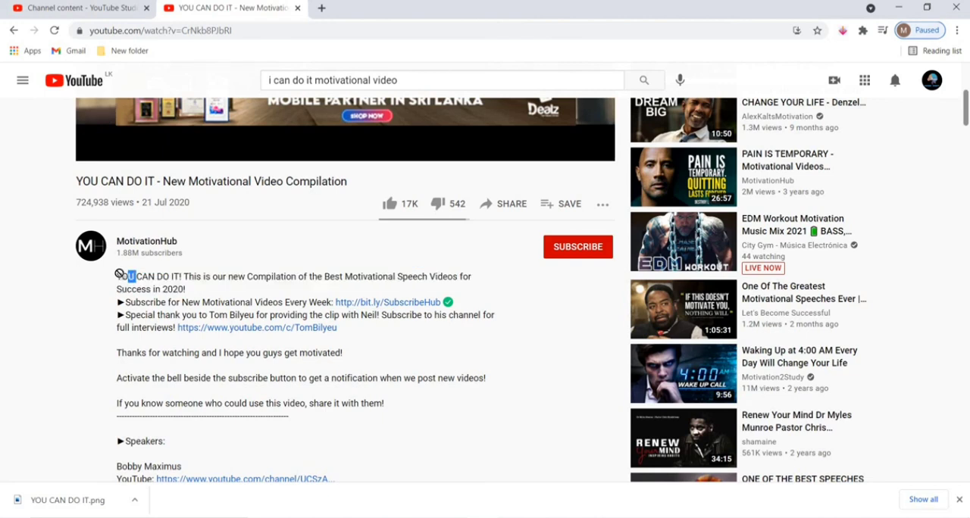
{"action": "left_click", "coordinate": [119, 274]}
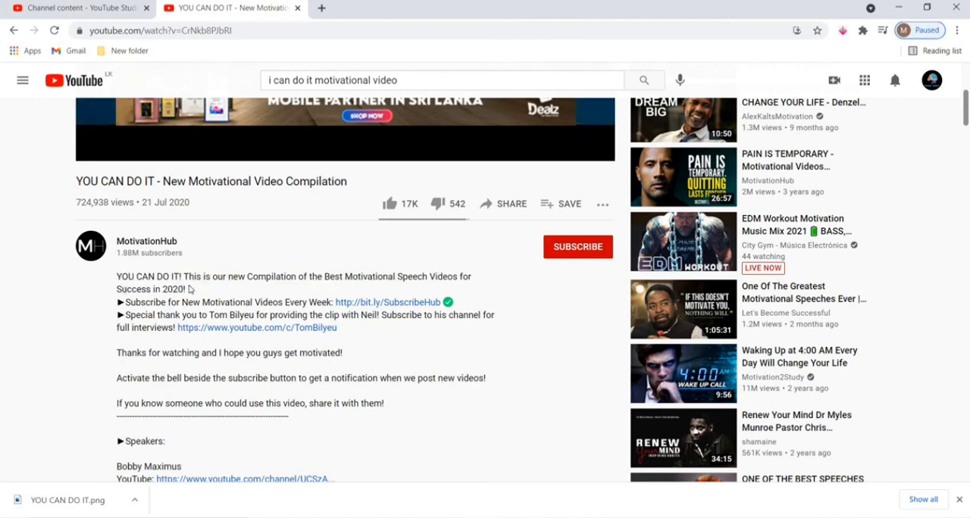
{"action": "left_click_drag", "start_coordinate": [190, 289], "coordinate": [113, 278]}
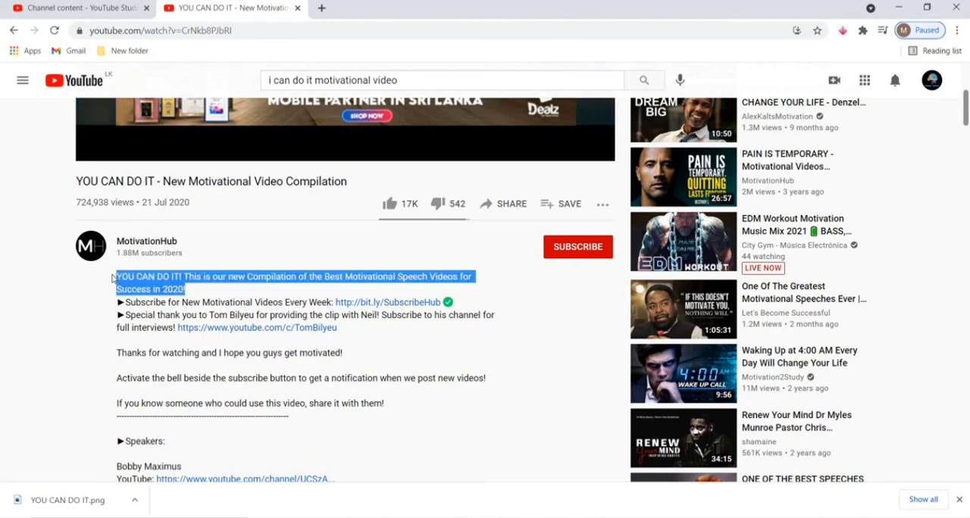
{"action": "left_click", "coordinate": [217, 289]}
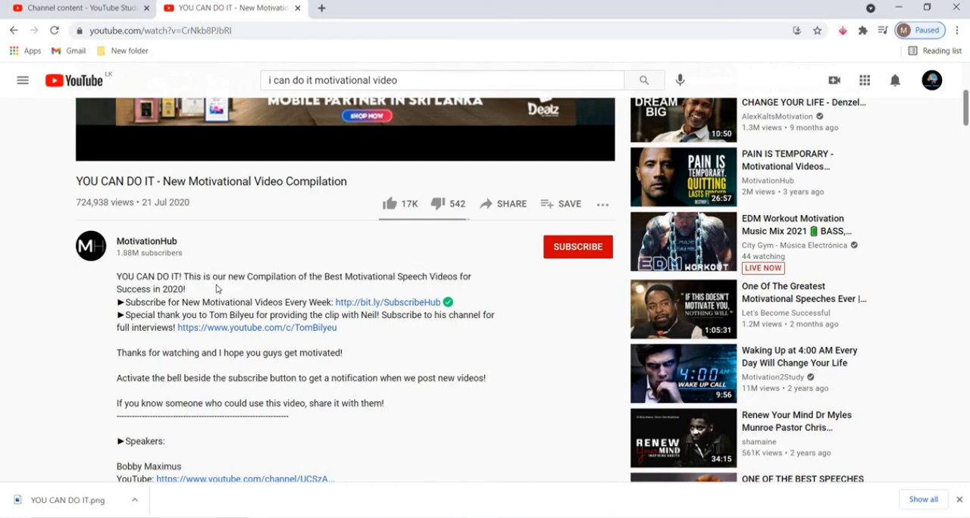
{"action": "left_click", "coordinate": [91, 8]}
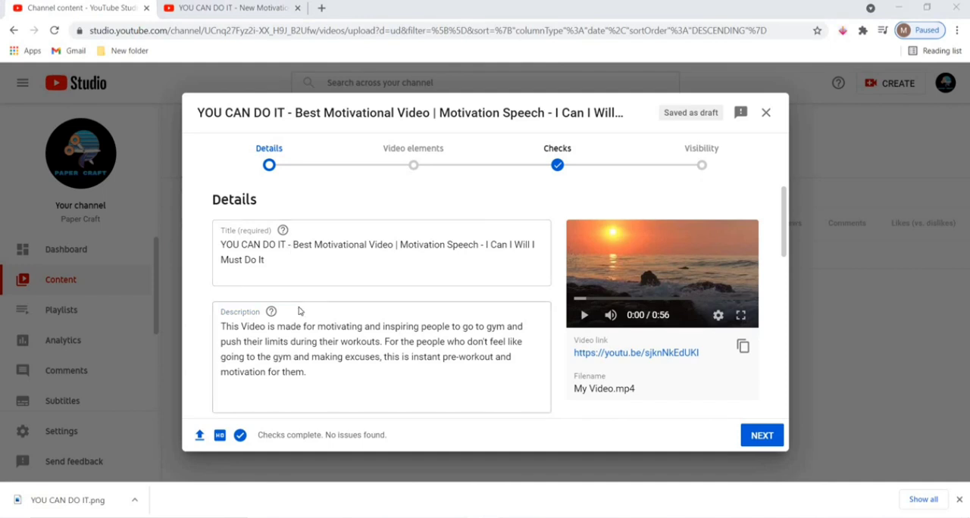
Copy the opening sentence of the MotivationHub video's description, search the web for "spin bot" and open Spinbot.com.
{"action": "left_click", "coordinate": [203, 9]}
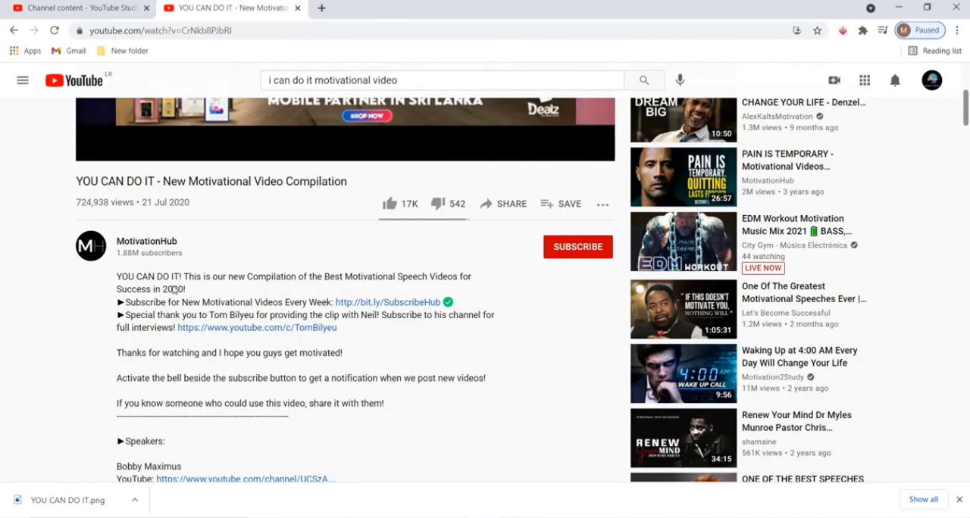
{"action": "left_click_drag", "start_coordinate": [186, 289], "coordinate": [110, 273]}
{"action": "key", "text": "ctrl+c"}
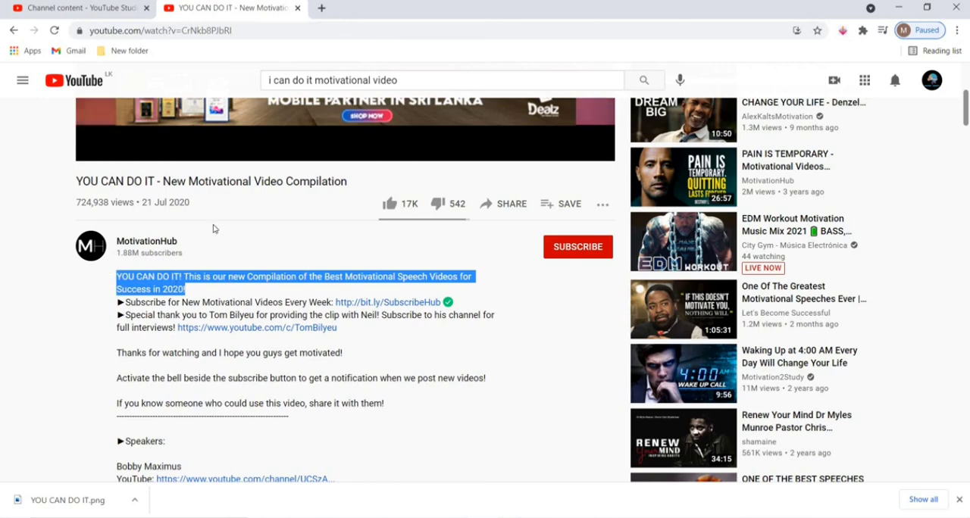
{"action": "left_click", "coordinate": [321, 8]}
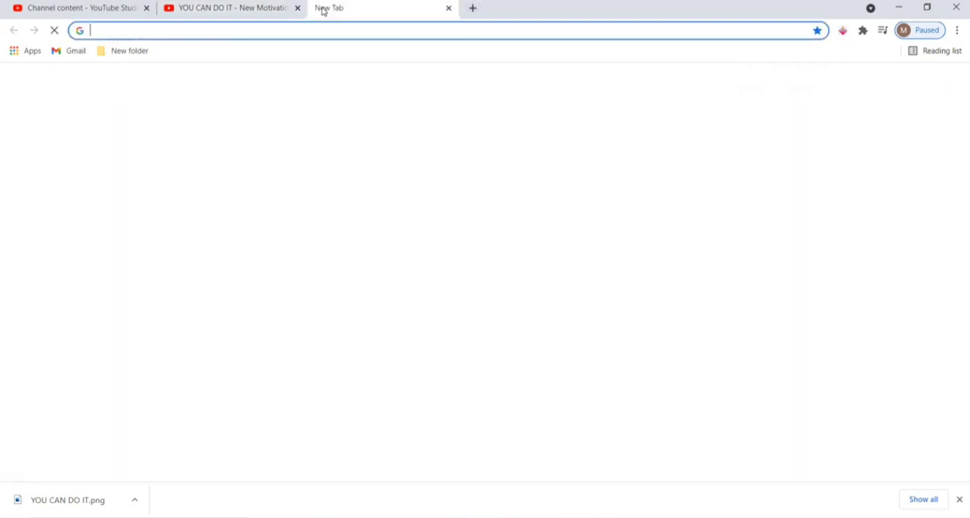
{"action": "type", "text": "spin bot"}
{"action": "key", "text": "Return"}
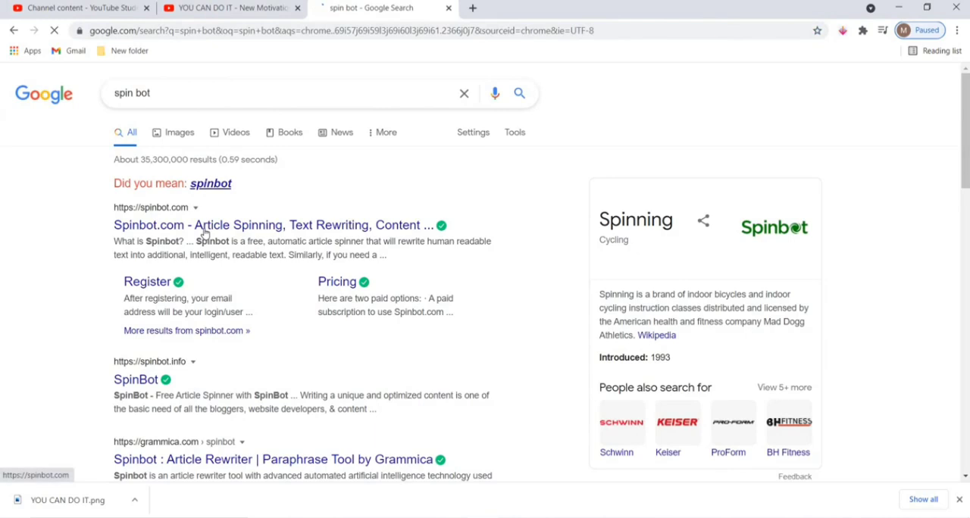
{"action": "left_click", "coordinate": [204, 232]}
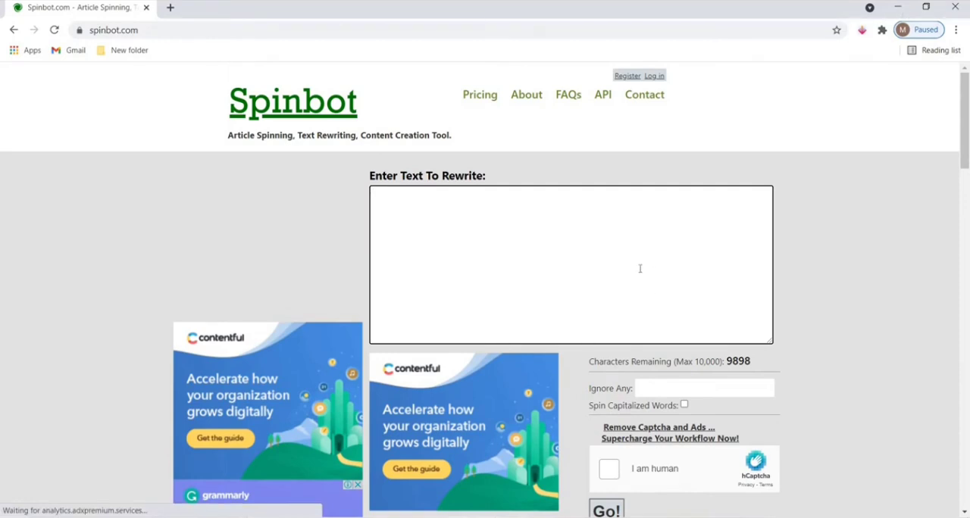
Paste the copied sentence into Spinbot as the text to rewrite, complete the human verification and run the rewrite.
{"action": "key", "text": "ctrl+v"}
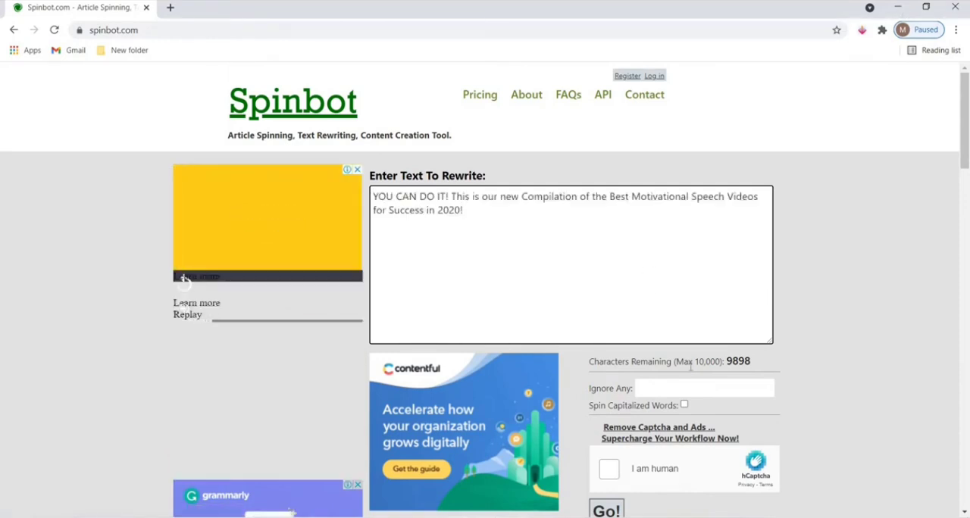
{"action": "left_click", "coordinate": [603, 468]}
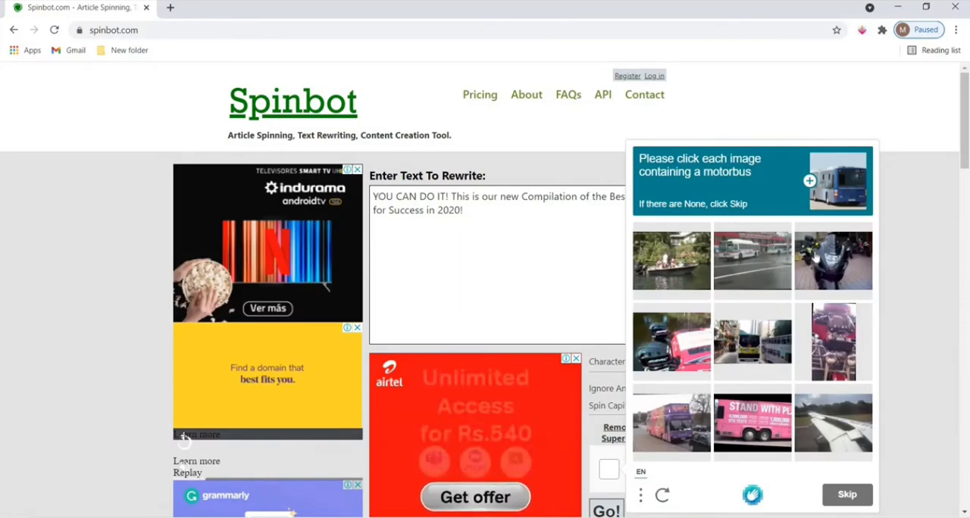
{"action": "left_click", "coordinate": [832, 261]}
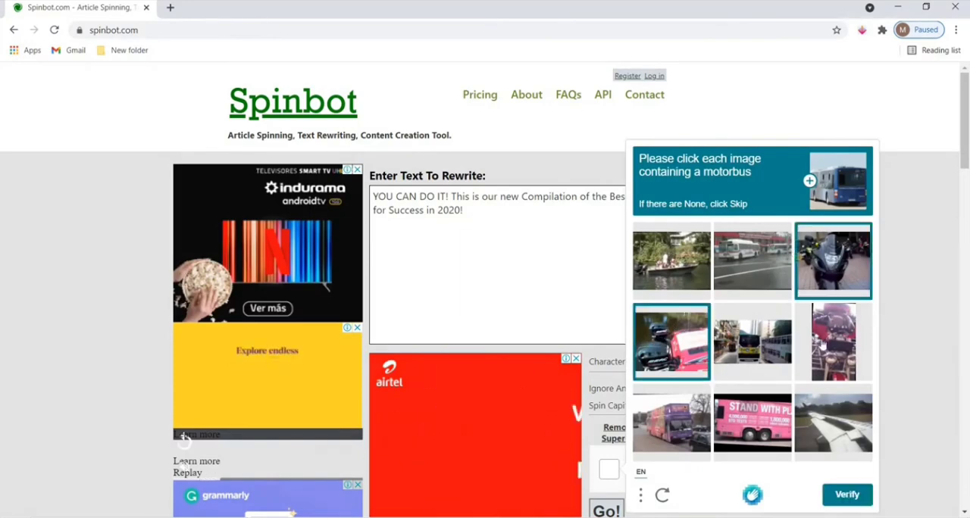
{"action": "left_click", "coordinate": [834, 496]}
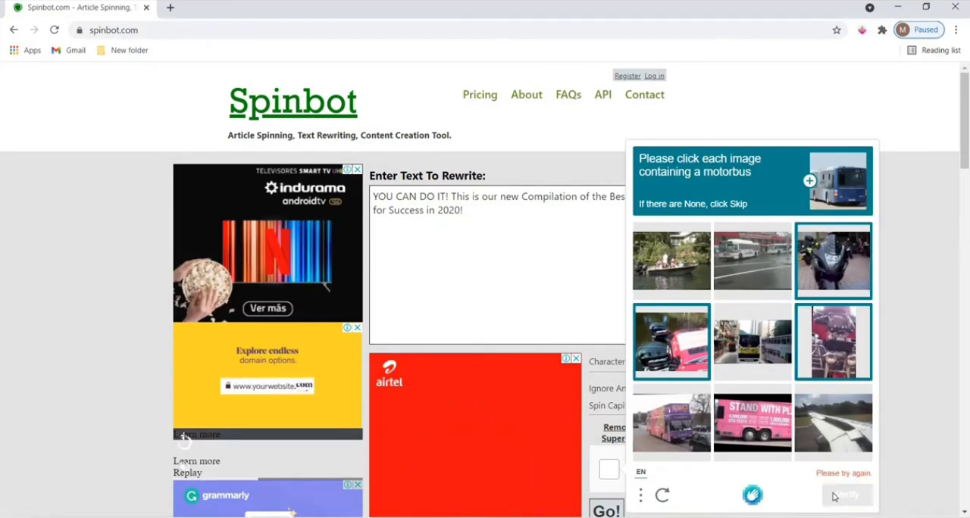
{"action": "left_click", "coordinate": [608, 509]}
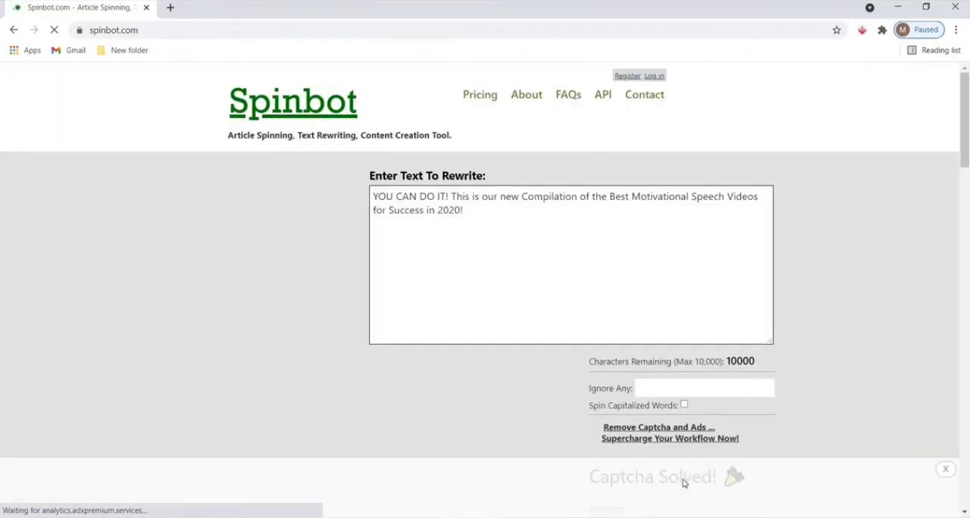
Examine Spinbot's rewritten text against the original sentence that was entered.
{"action": "scroll", "coordinate": [742, 418], "scroll_direction": "down", "scroll_amount": 2}
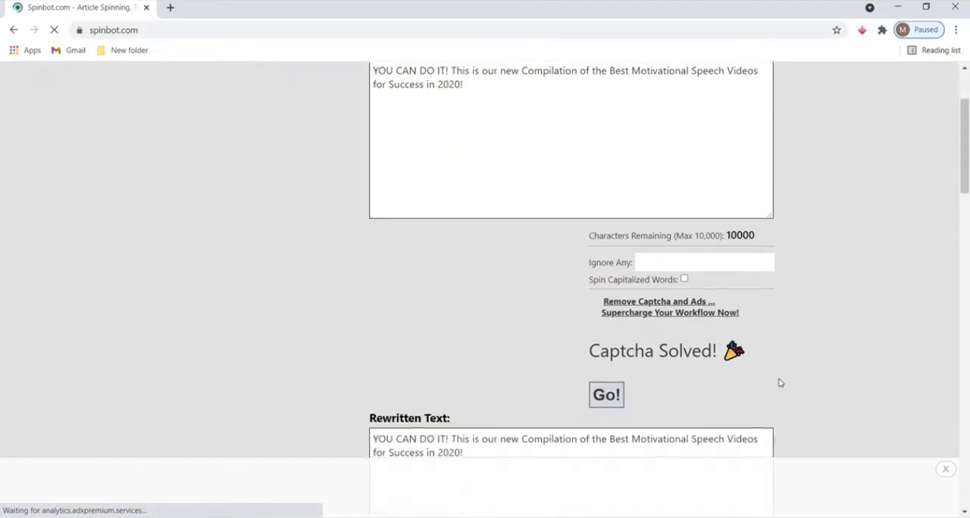
{"action": "scroll", "coordinate": [746, 380], "scroll_direction": "up", "scroll_amount": 1}
{"action": "scroll", "coordinate": [727, 370], "scroll_direction": "up", "scroll_amount": 1}
{"action": "scroll", "coordinate": [864, 296], "scroll_direction": "down", "scroll_amount": 1}
{"action": "scroll", "coordinate": [849, 304], "scroll_direction": "up", "scroll_amount": 1}
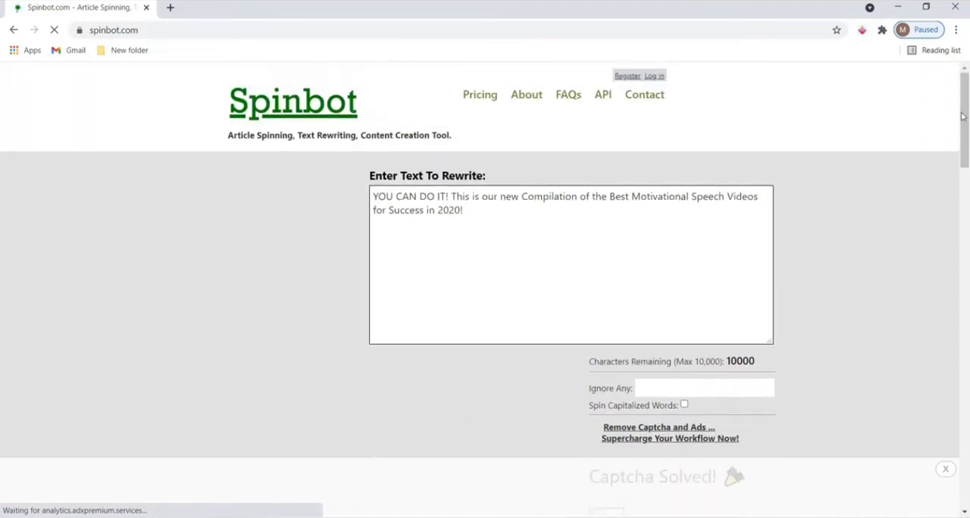
{"action": "left_click_drag", "start_coordinate": [967, 152], "coordinate": [869, 207]}
{"action": "left_click", "coordinate": [506, 260]}
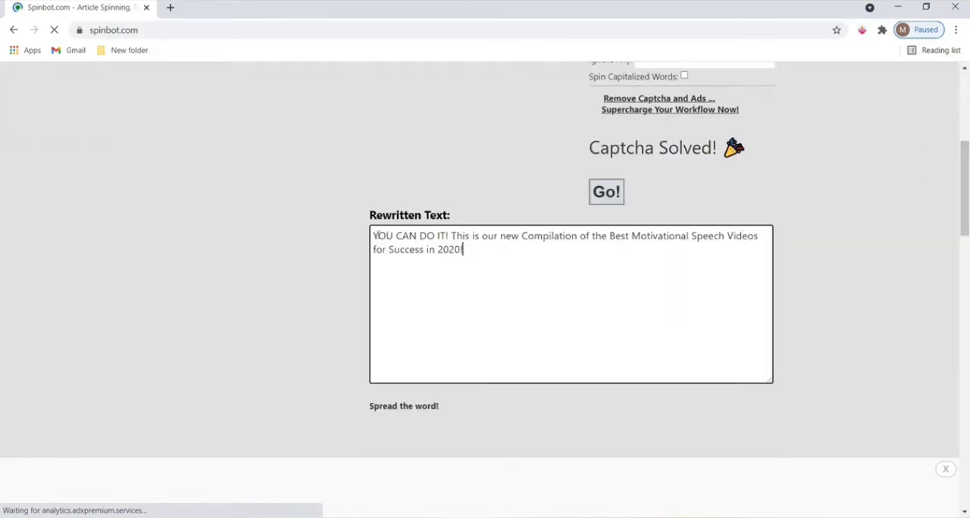
{"action": "key", "text": "ctrl+a"}
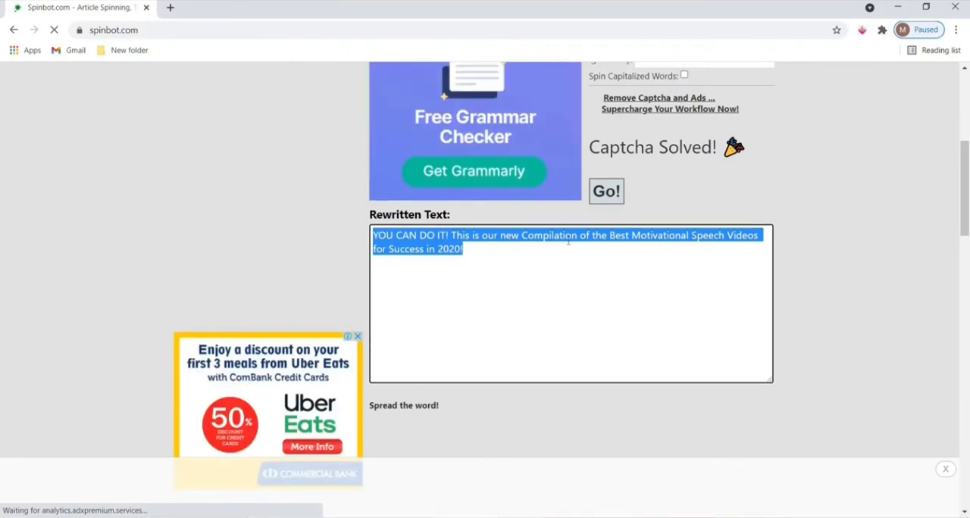
{"action": "left_click", "coordinate": [524, 232]}
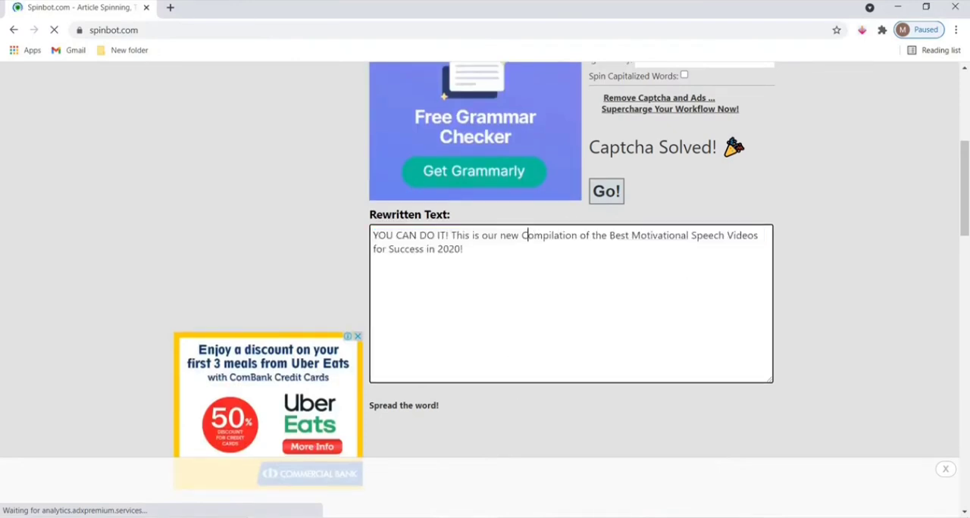
Return to the YouTube Studio upload draft and paste the "ABOUT US!" channel paragraph below the description's first paragraph, separated by a blank line.
{"action": "left_click", "coordinate": [482, 517]}
{"action": "left_click", "coordinate": [438, 494]}
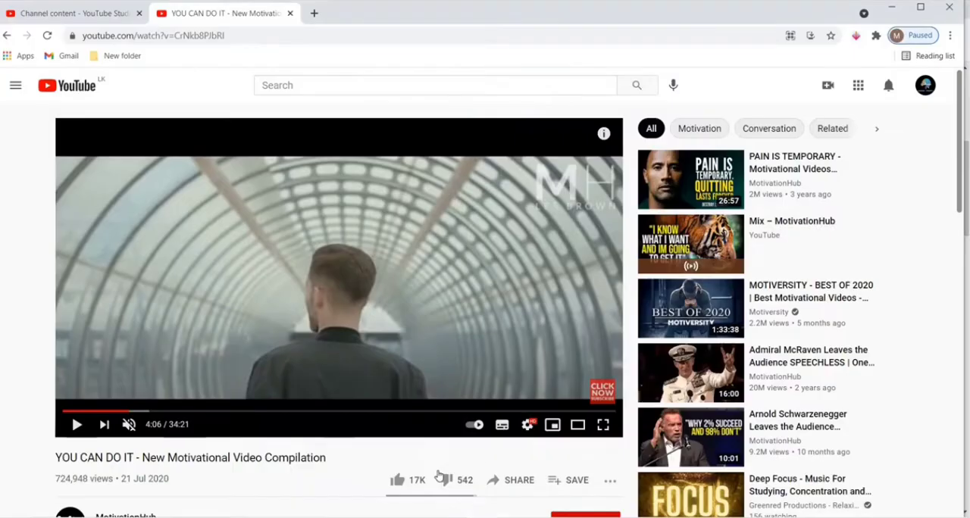
{"action": "left_click", "coordinate": [114, 15]}
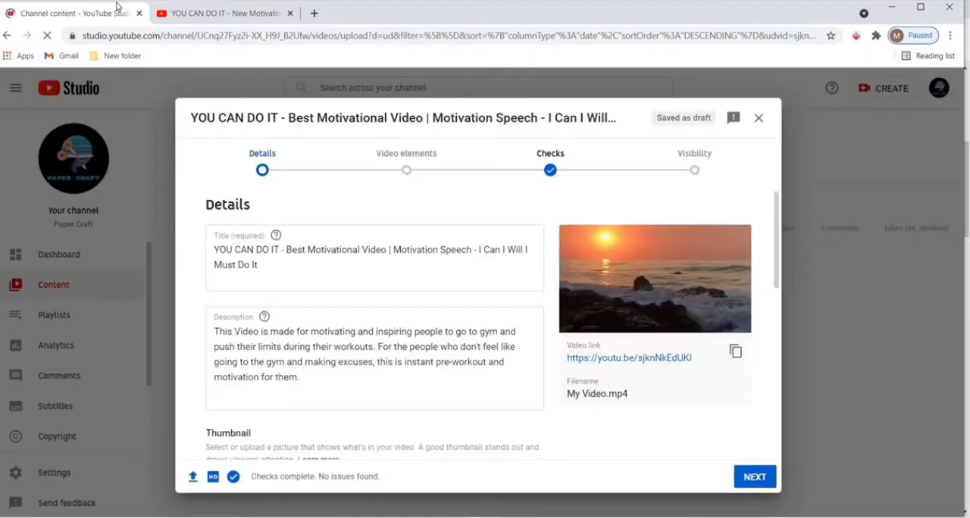
{"action": "left_click", "coordinate": [314, 378]}
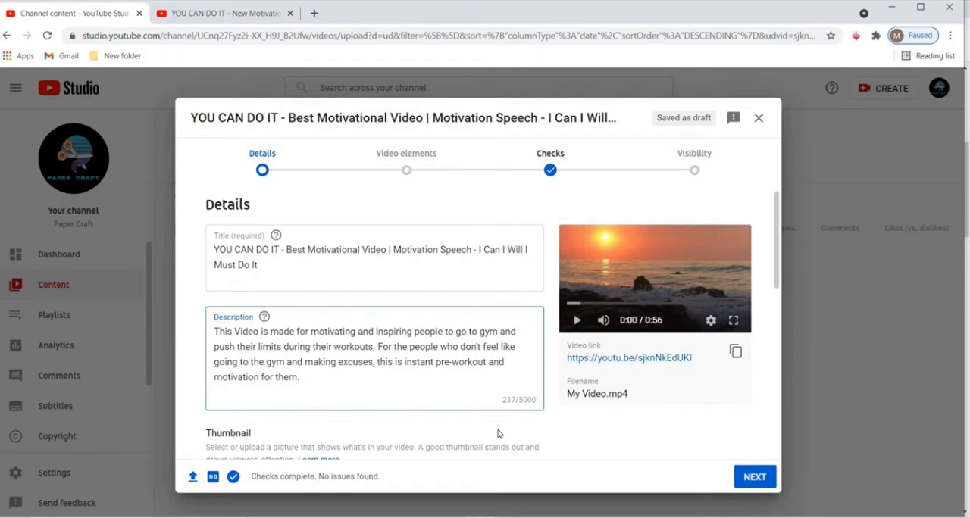
{"action": "key", "text": "Return"}
{"action": "key", "text": "Return"}
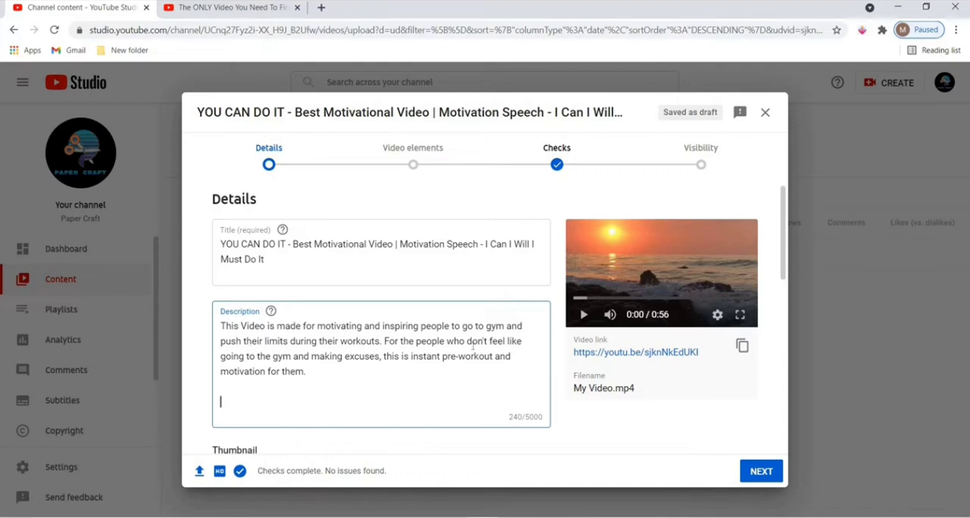
{"action": "scroll", "coordinate": [281, 397], "scroll_direction": "down", "scroll_amount": 1}
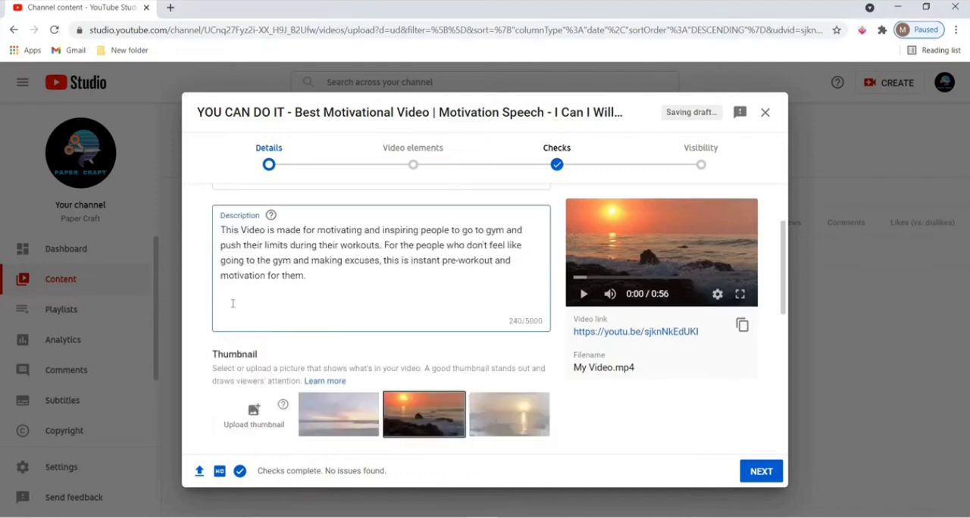
{"action": "type", "text": "💥 ABOUT US! 💥 Welcome to the official YouTube channel! We want to inspire the world to reach their dreams. On this channel, you'll find a variety of content including listicles, motivational speeches, presentations and more. Make sure to subscribe and enable ALL notifications!"}
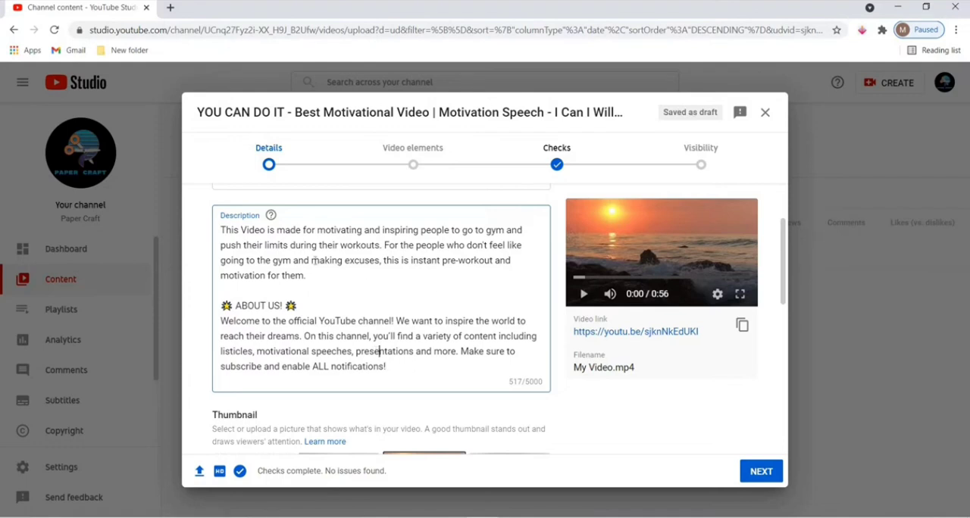
Review the description's opening paragraph and its "ABOUT US!" section by highlighting each in turn.
{"action": "left_click_drag", "start_coordinate": [306, 275], "coordinate": [205, 232]}
{"action": "left_click", "coordinate": [265, 245]}
{"action": "left_click_drag", "start_coordinate": [223, 321], "coordinate": [390, 363]}
{"action": "left_click", "coordinate": [390, 363], "text": "shift"}
{"action": "left_click", "coordinate": [394, 366]}
{"action": "key", "text": "ctrl+shift+Up"}
{"action": "key", "text": "ctrl+shift+Up"}
{"action": "key", "text": "ctrl+shift+Up"}
{"action": "key", "text": "ctrl+shift+Up"}
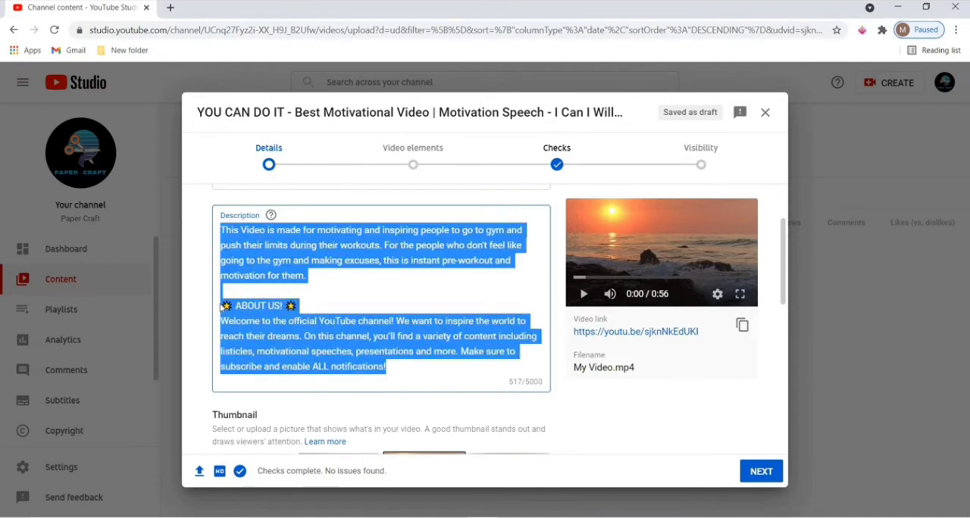
{"action": "left_click", "coordinate": [247, 306]}
{"action": "left_click_drag", "start_coordinate": [221, 306], "coordinate": [408, 389]}
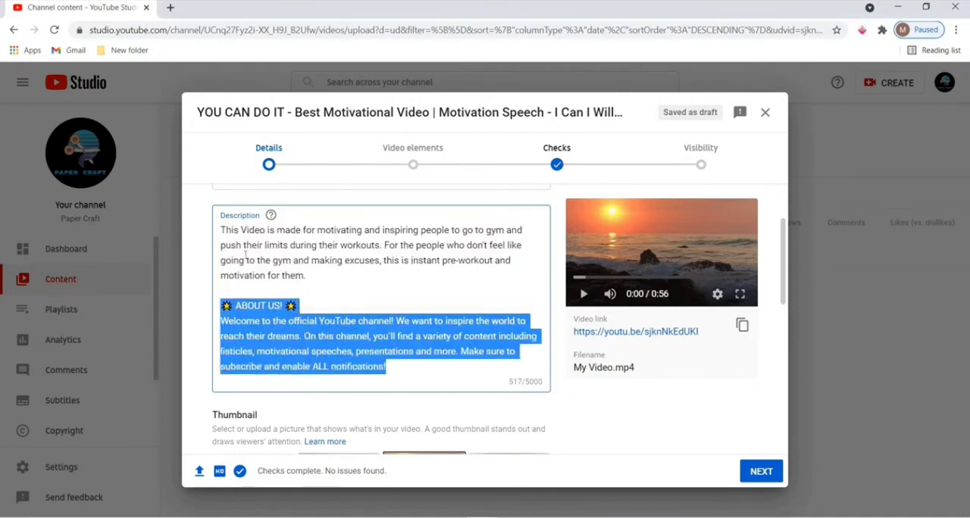
{"action": "left_click_drag", "start_coordinate": [314, 275], "coordinate": [218, 227]}
{"action": "left_click", "coordinate": [277, 245]}
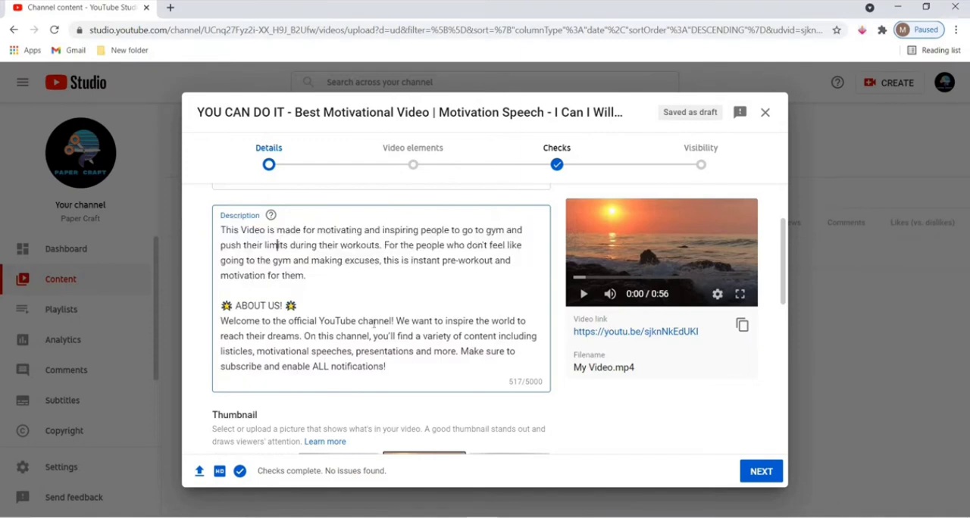
{"action": "left_click", "coordinate": [402, 367]}
Copy "Best Motivational Video | Motivation Speech - I Can I Will I Must Do It" from the title to a new line ending the description.
{"action": "scroll", "coordinate": [440, 355], "scroll_direction": "up", "scroll_amount": 2}
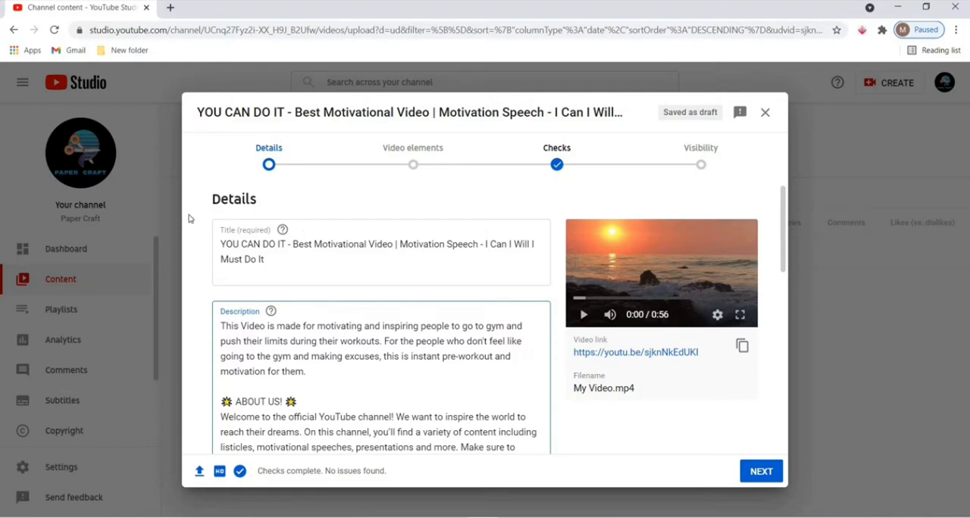
{"action": "left_click", "coordinate": [276, 260]}
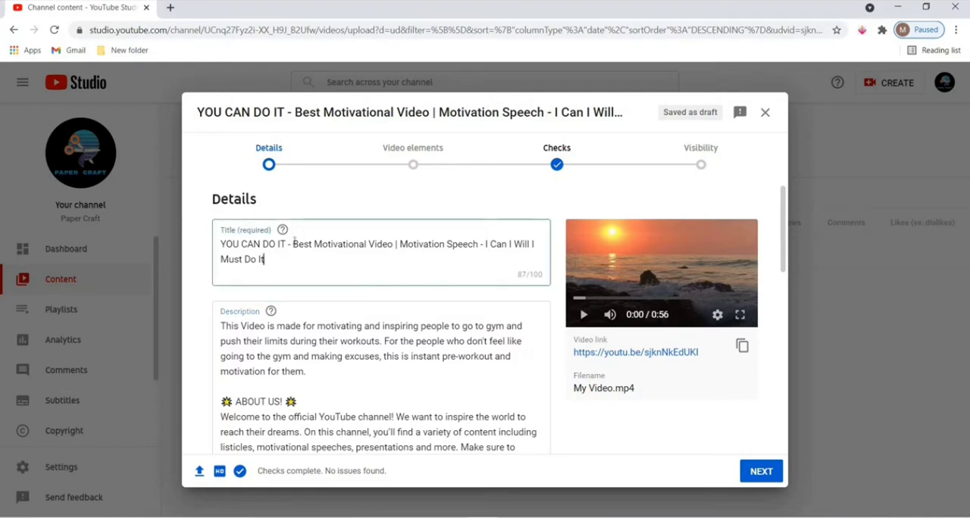
{"action": "left_click_drag", "start_coordinate": [293, 244], "coordinate": [312, 261]}
{"action": "key", "text": "ctrl+c"}
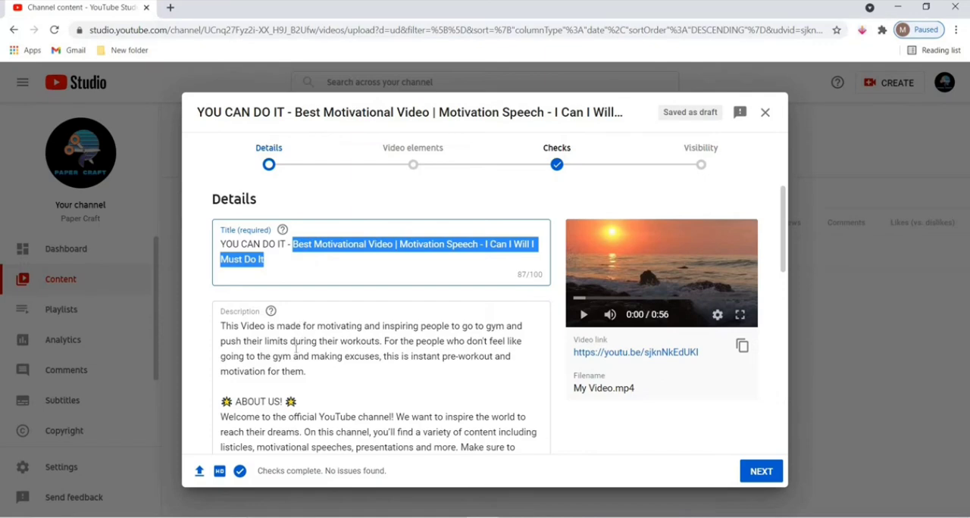
{"action": "left_click", "coordinate": [353, 342]}
{"action": "scroll", "coordinate": [353, 343], "scroll_direction": "down", "scroll_amount": 1}
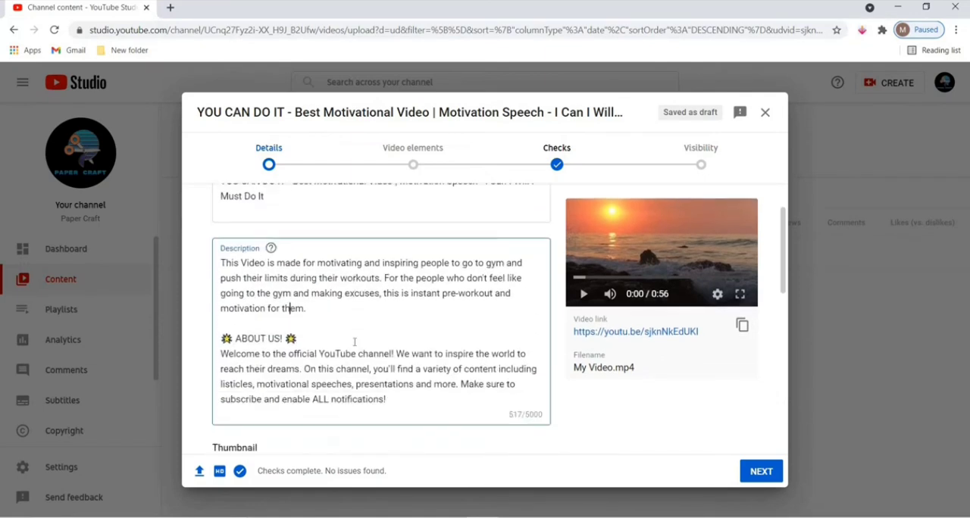
{"action": "key", "text": "Down"}
{"action": "key", "text": "Down"}
{"action": "key", "text": "Down"}
{"action": "key", "text": "Down"}
{"action": "key", "text": "Down"}
{"action": "key", "text": "Down"}
{"action": "key", "text": "Down"}
{"action": "key", "text": "Return"}
{"action": "key", "text": "Return"}
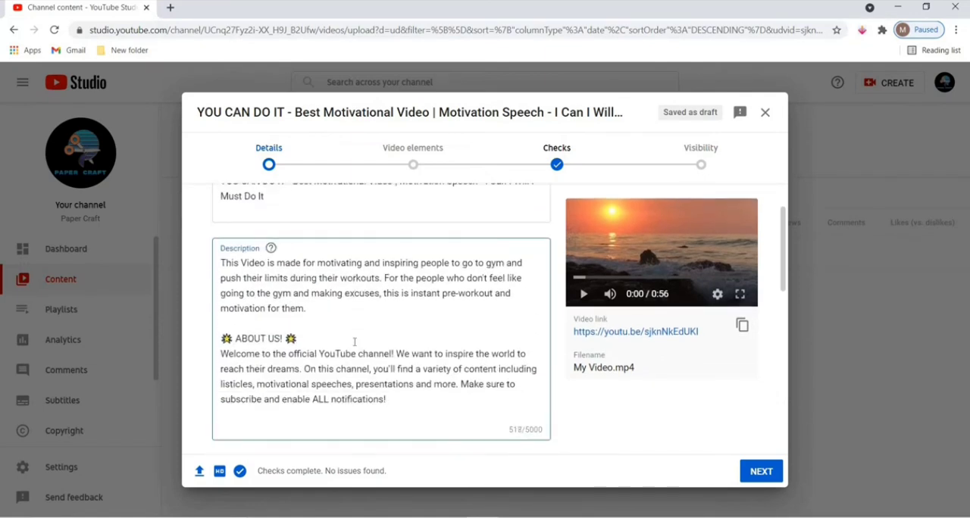
{"action": "key", "text": "ctrl+v"}
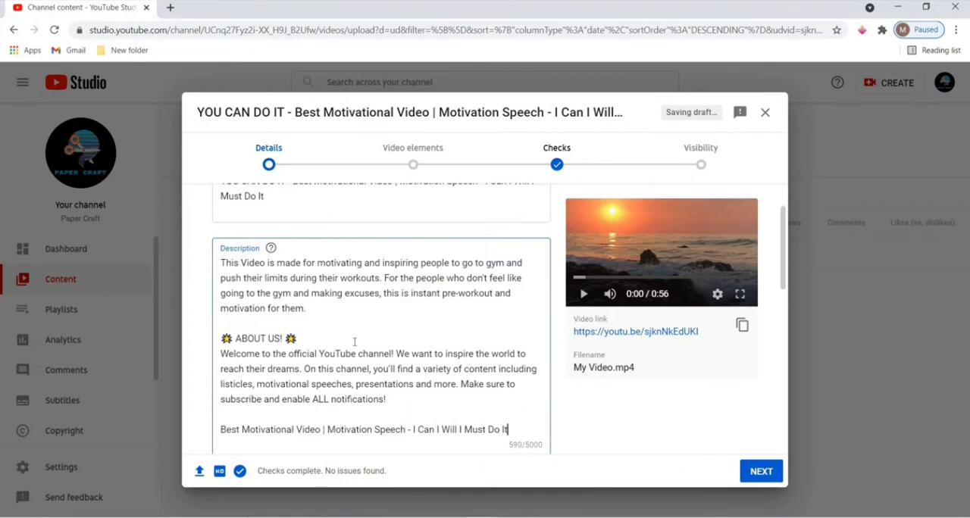
Turn the words Best, Motivational, Video, Motivation and Speech in the description's last line into hashtags.
{"action": "key", "text": "Left"}
{"action": "key", "text": "Left"}
{"action": "key", "text": "Left"}
{"action": "key", "text": "Left"}
{"action": "key", "text": "Left"}
{"action": "key", "text": "Left"}
{"action": "key", "text": "Left"}
{"action": "key", "text": "Left"}
{"action": "key", "text": "Left"}
{"action": "key", "text": "Left"}
{"action": "key", "text": "Left"}
{"action": "key", "text": "Left"}
{"action": "key", "text": "Left"}
{"action": "key", "text": "Left"}
{"action": "key", "text": "Left"}
{"action": "key", "text": "Left"}
{"action": "key", "text": "Left"}
{"action": "key", "text": "Left"}
{"action": "key", "text": "Left"}
{"action": "key", "text": "Left"}
{"action": "type", "text": "#"}
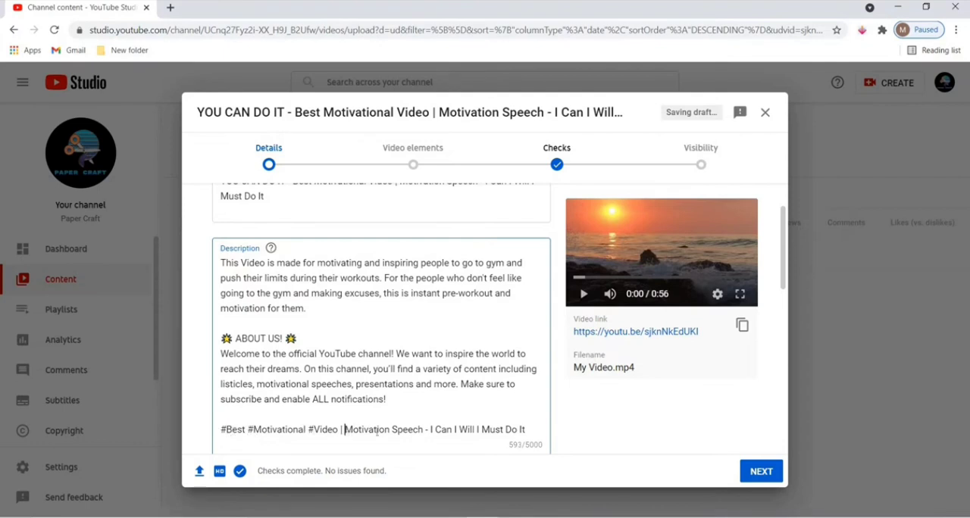
{"action": "type", "text": "#"}
{"action": "left_click", "coordinate": [399, 429]}
{"action": "type", "text": "#"}
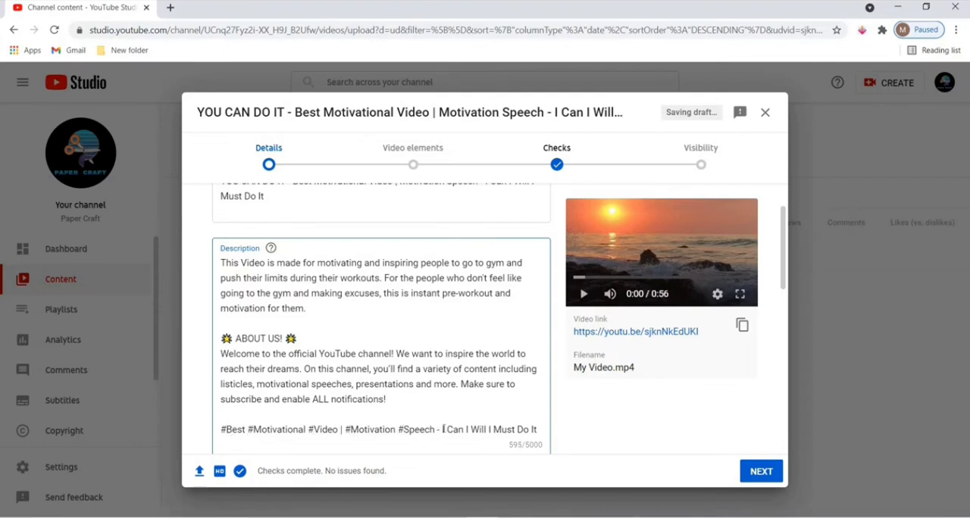
Replace "- I Can I Will" in the description's last line with the hashtags #Can and #Will.
{"action": "left_click", "coordinate": [446, 429]}
{"action": "key", "text": "BackSpace"}
{"action": "key", "text": "BackSpace"}
{"action": "key", "text": "BackSpace"}
{"action": "key", "text": "BackSpace"}
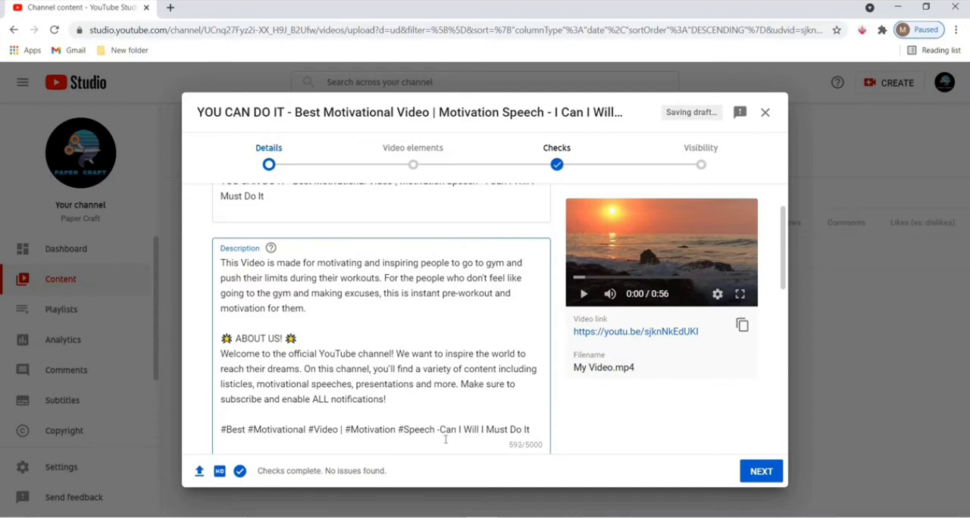
{"action": "type", "text": "#"}
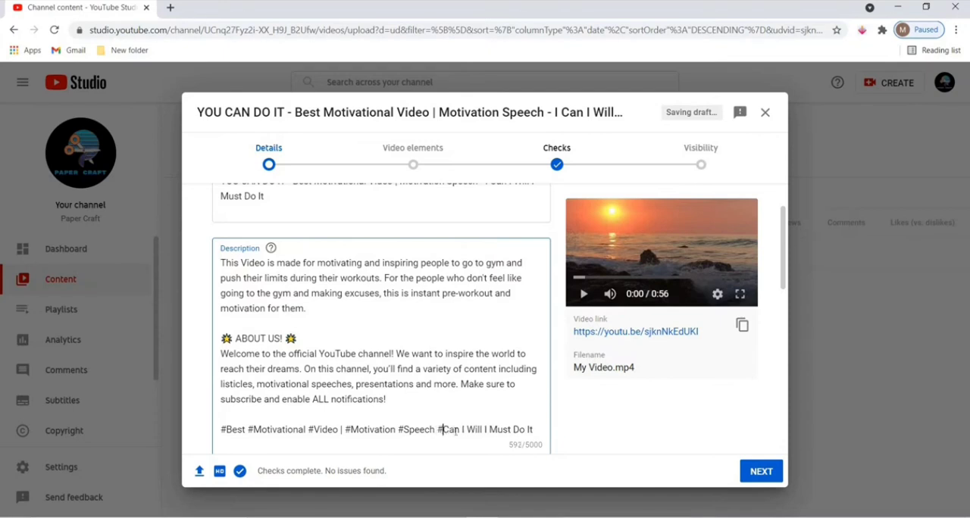
{"action": "left_click", "coordinate": [468, 430]}
{"action": "key", "text": "BackSpace"}
{"action": "key", "text": "BackSpace"}
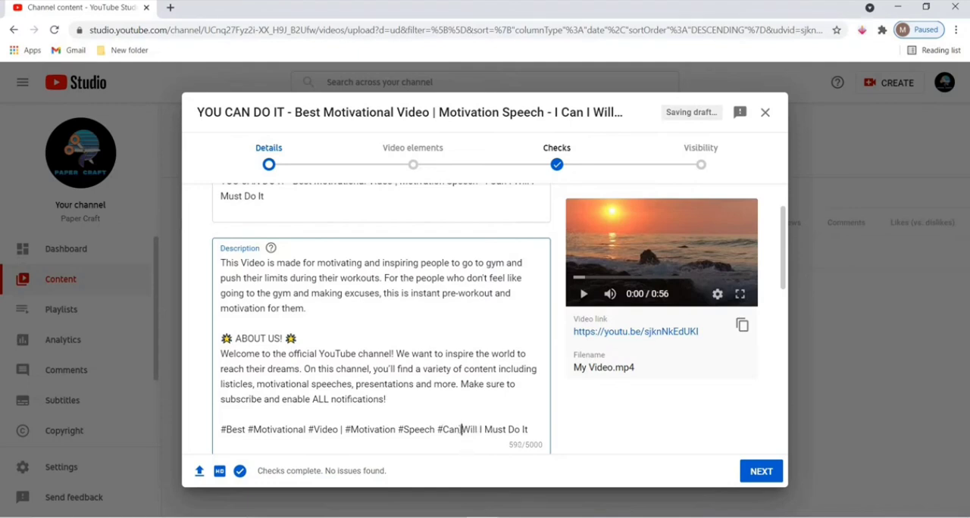
{"action": "type", "text": "#"}
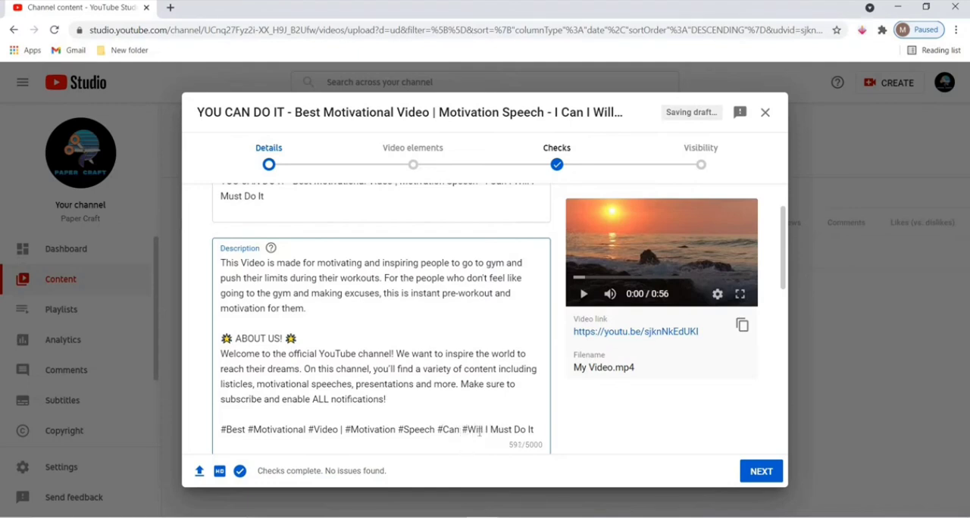
Replace "#Will I Must Do It" at the end of the description's hashtag line with the single hashtag #MustDoIt.
{"action": "left_click", "coordinate": [493, 430]}
{"action": "type", "text": "#"}
{"action": "left_click", "coordinate": [519, 429]}
{"action": "key", "text": "BackSpace"}
{"action": "left_click", "coordinate": [531, 430]}
{"action": "key", "text": "BackSpace"}
{"action": "left_click_drag", "start_coordinate": [489, 429], "coordinate": [465, 430]}
{"action": "key", "text": "BackSpace"}
{"action": "type", "text": "WillI"}
{"action": "scroll", "coordinate": [483, 409], "scroll_direction": "up", "scroll_amount": 1}
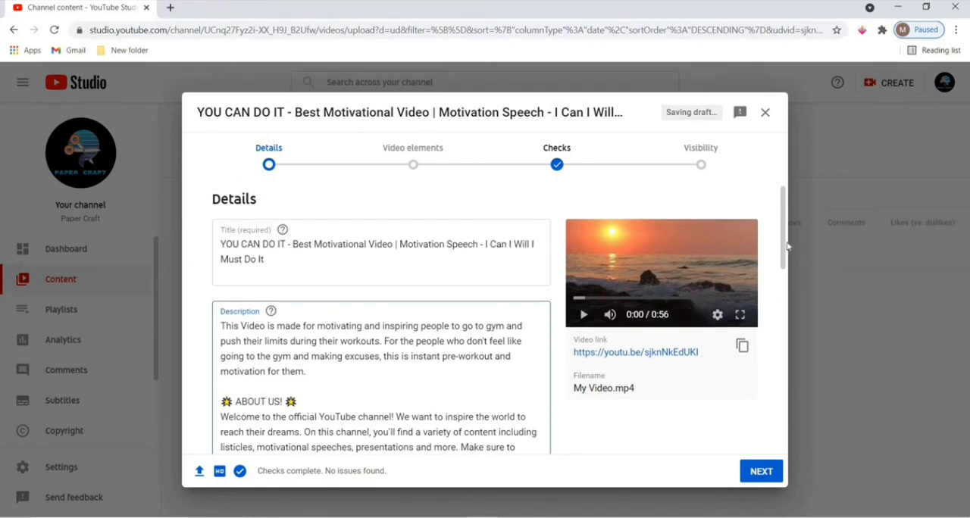
{"action": "left_click_drag", "start_coordinate": [782, 247], "coordinate": [781, 283]}
{"action": "left_click", "coordinate": [513, 394]}
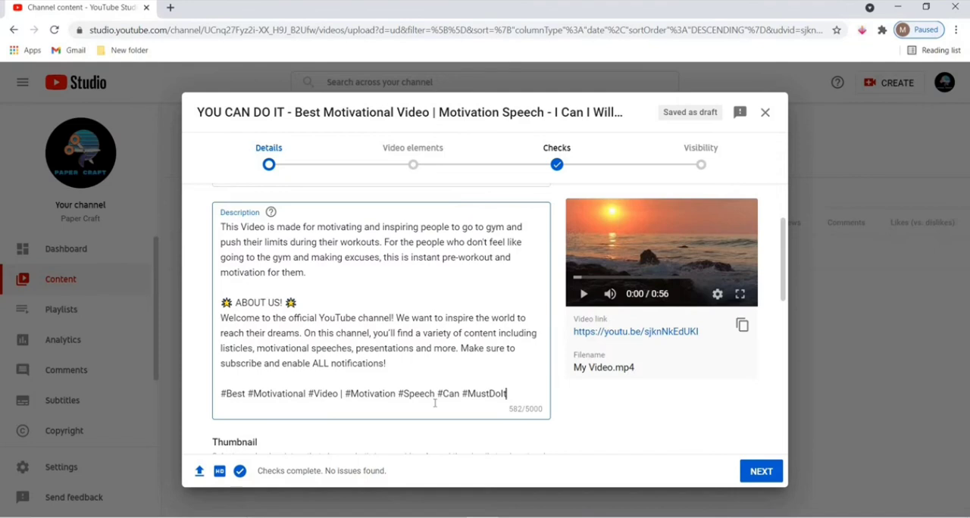
Remove the vertical bar and the extra space between #Video and #Motivation in the description's hashtag line.
{"action": "left_click", "coordinate": [342, 394]}
{"action": "key", "text": "BackSpace"}
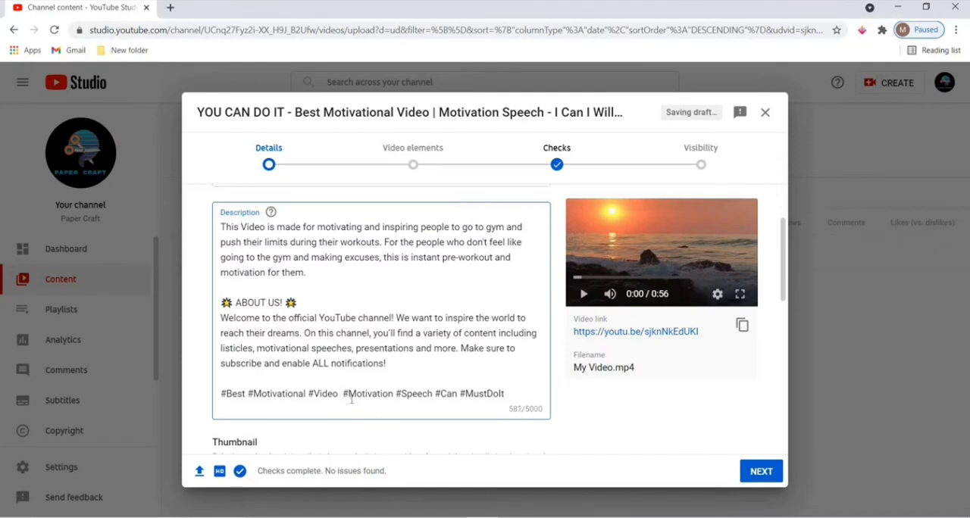
{"action": "key", "text": "BackSpace"}
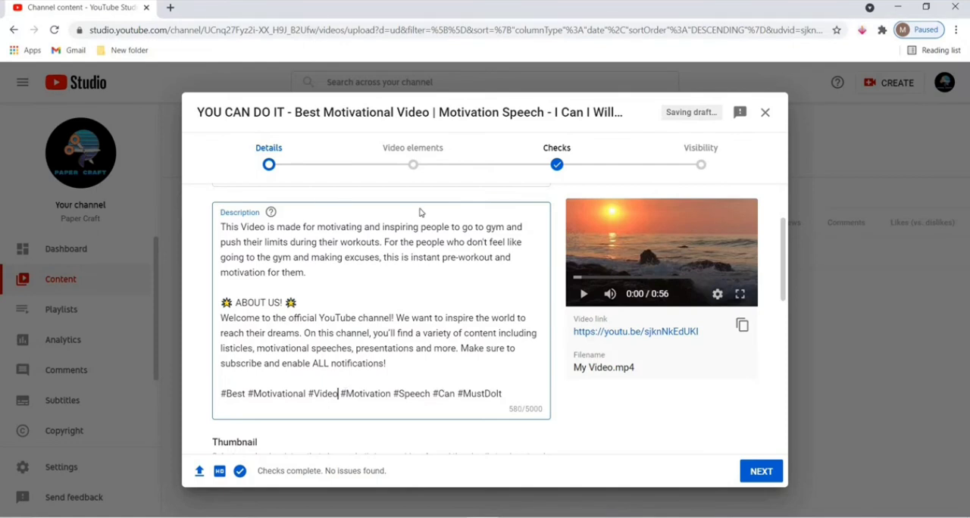
Review the completed description from its opening paragraph to the hashtag line by highlighting its text.
{"action": "left_click_drag", "start_coordinate": [336, 277], "coordinate": [281, 273]}
{"action": "left_click_drag", "start_coordinate": [212, 245], "coordinate": [196, 230]}
{"action": "left_click", "coordinate": [322, 284]}
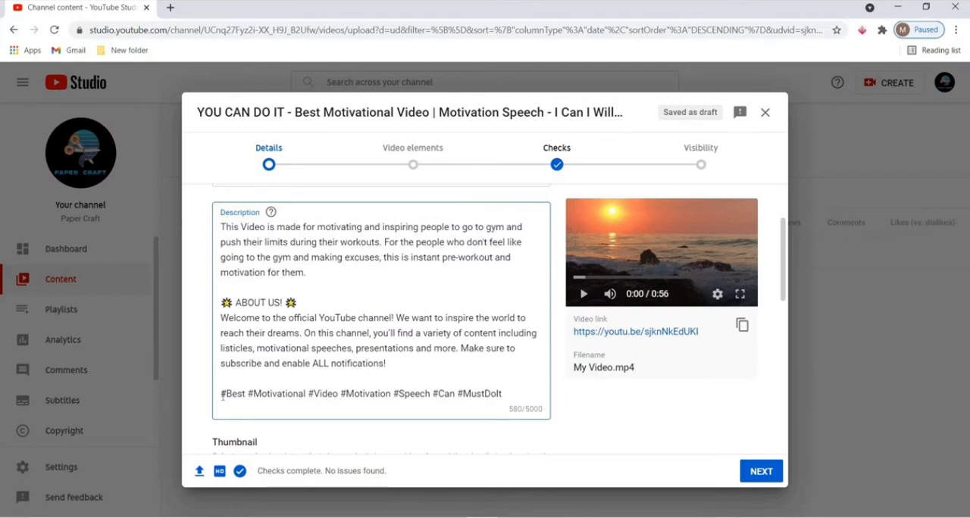
{"action": "left_click_drag", "start_coordinate": [230, 396], "coordinate": [528, 403]}
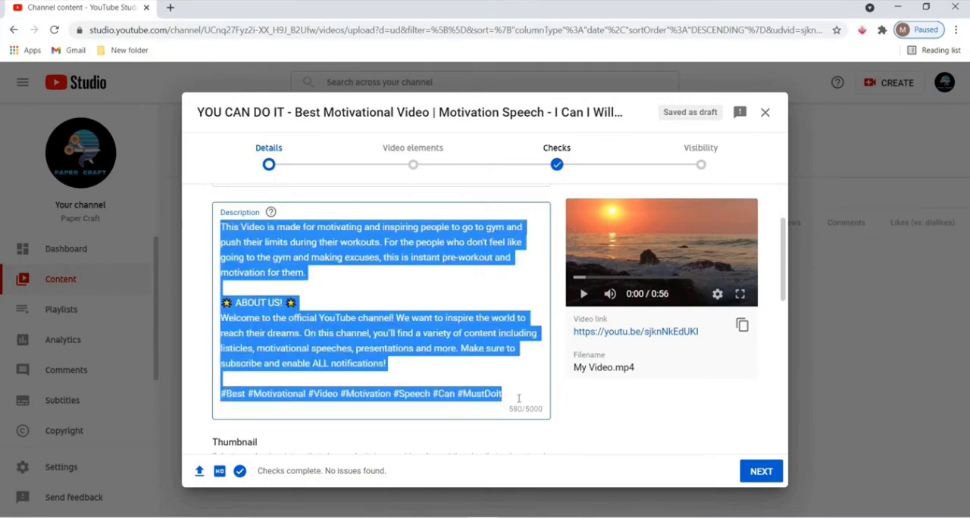
{"action": "left_click", "coordinate": [519, 399]}
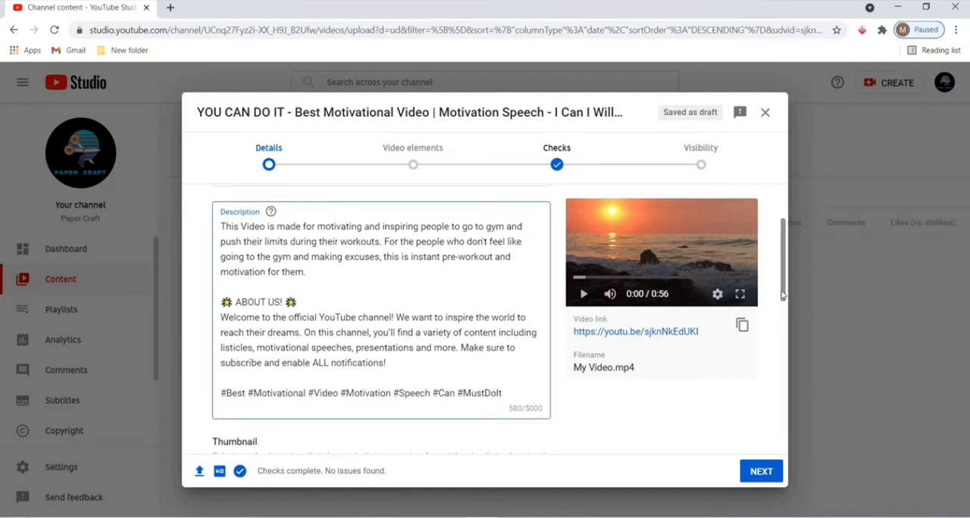
Start a custom thumbnail upload for the video and open the phone verification page it requires.
{"action": "scroll", "coordinate": [784, 307], "scroll_direction": "down", "scroll_amount": 3}
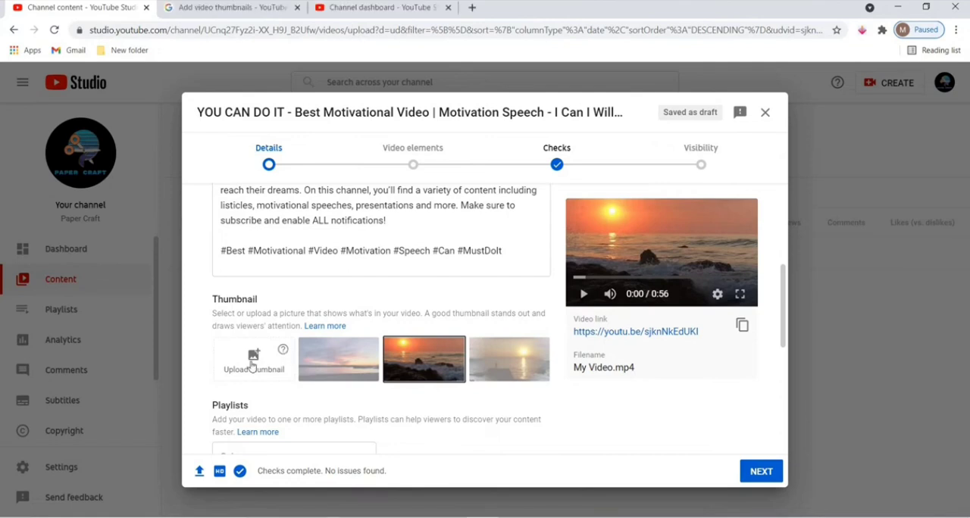
{"action": "left_click", "coordinate": [252, 367]}
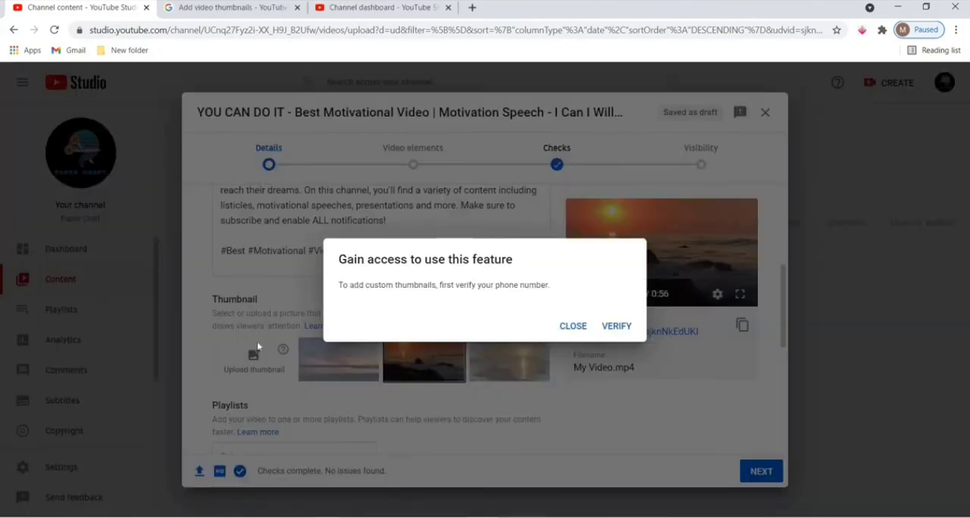
{"action": "left_click", "coordinate": [615, 326]}
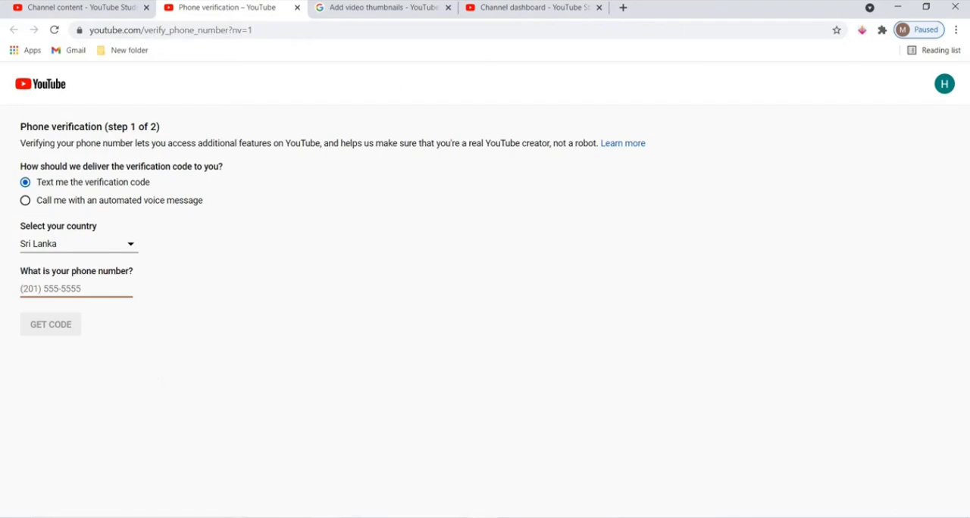
Return to the video's upload draft and close the extra Channel dashboard page.
{"action": "left_click", "coordinate": [92, 9]}
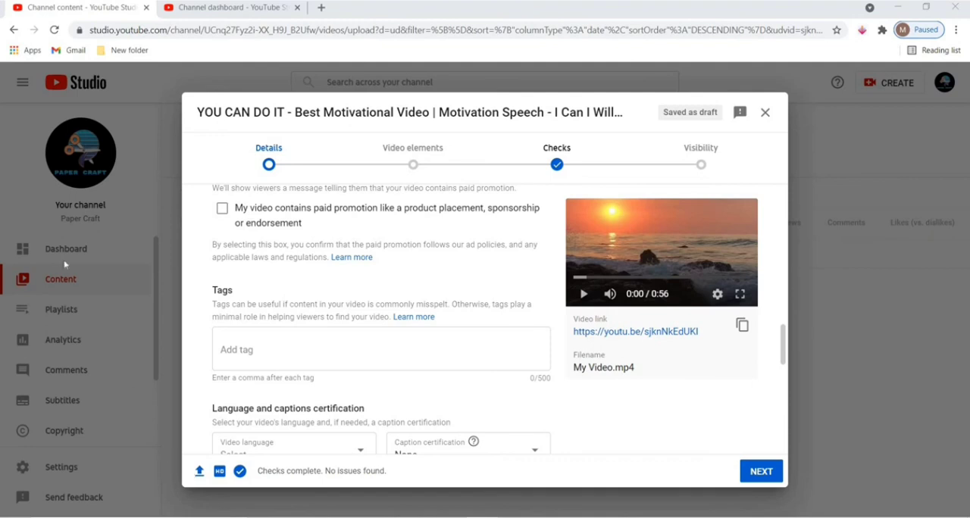
{"action": "left_click", "coordinate": [298, 8]}
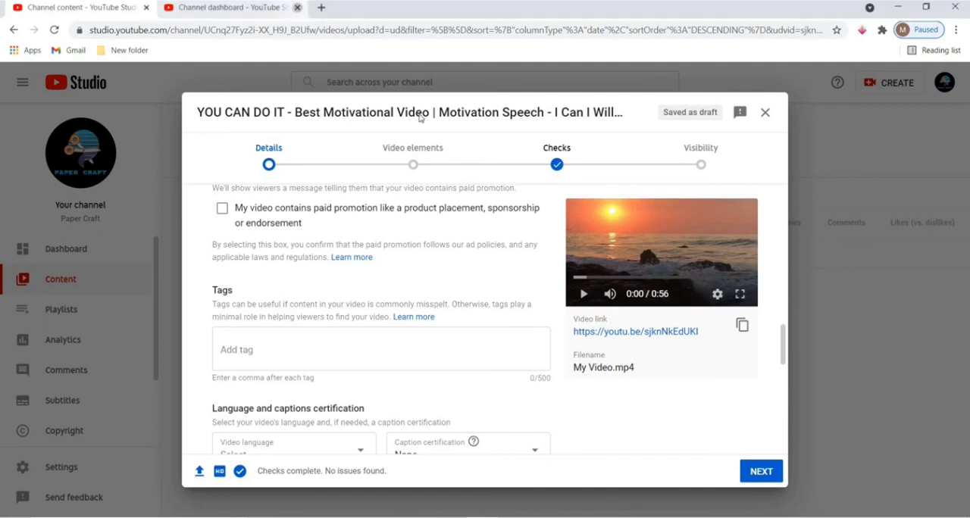
{"action": "left_click", "coordinate": [427, 155]}
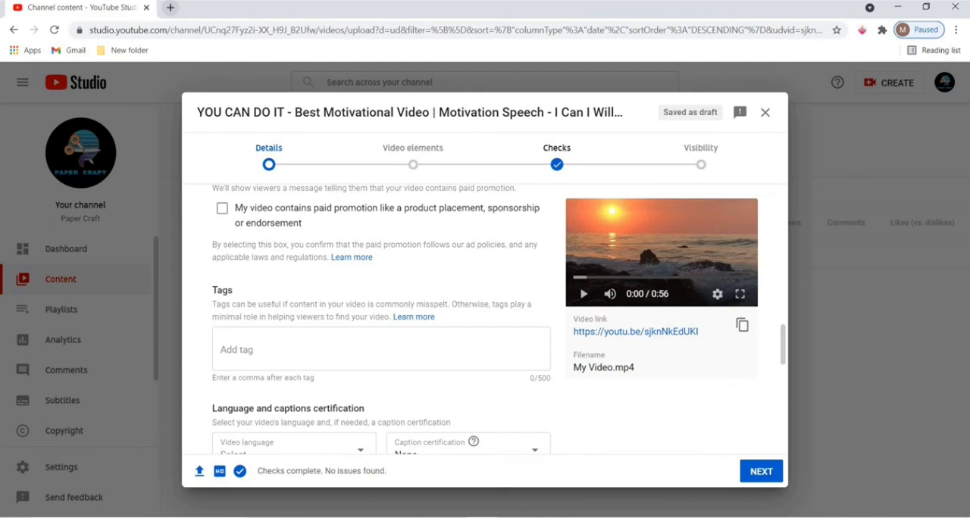
Show Chrome's installed extensions on a new page and open the Chrome Web Store from there.
{"action": "left_click", "coordinate": [169, 8]}
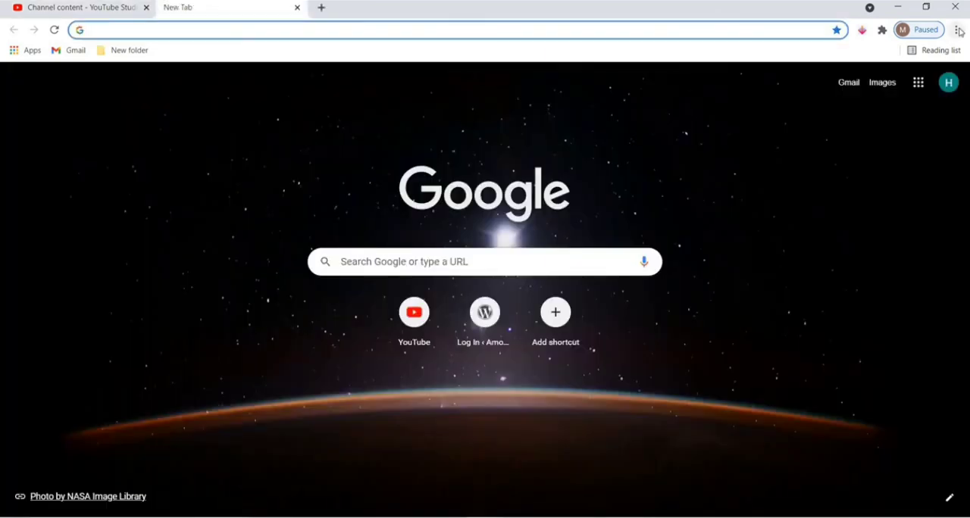
{"action": "left_click", "coordinate": [957, 30]}
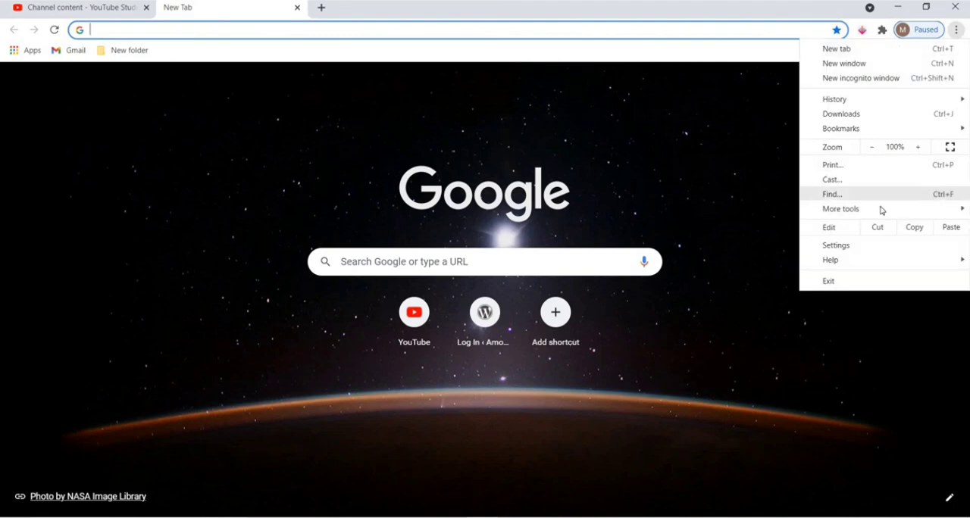
{"action": "mouse_move", "coordinate": [895, 210]}
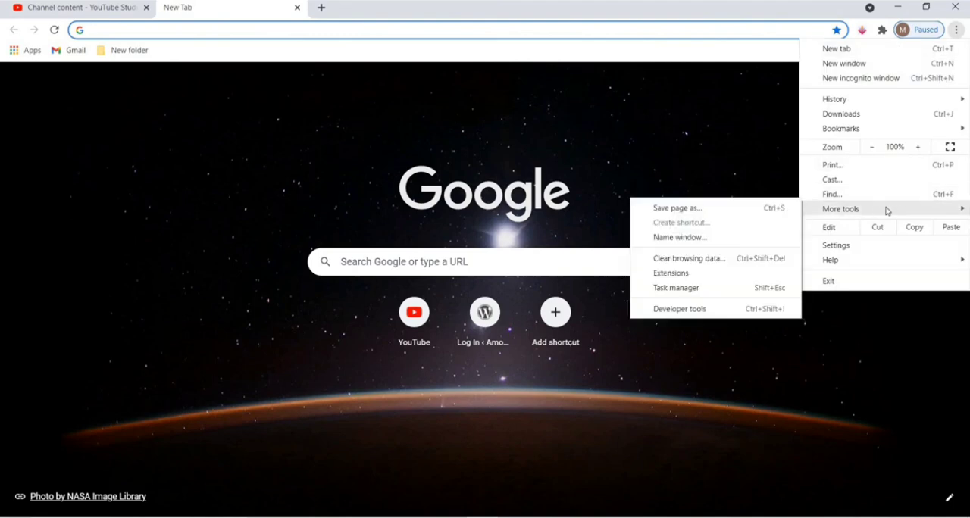
{"action": "left_click", "coordinate": [723, 277]}
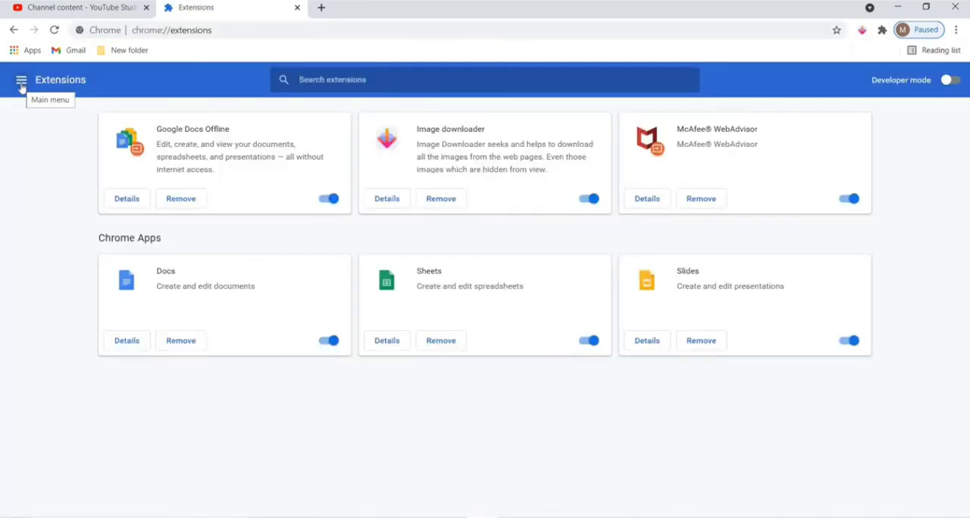
{"action": "left_click", "coordinate": [22, 80]}
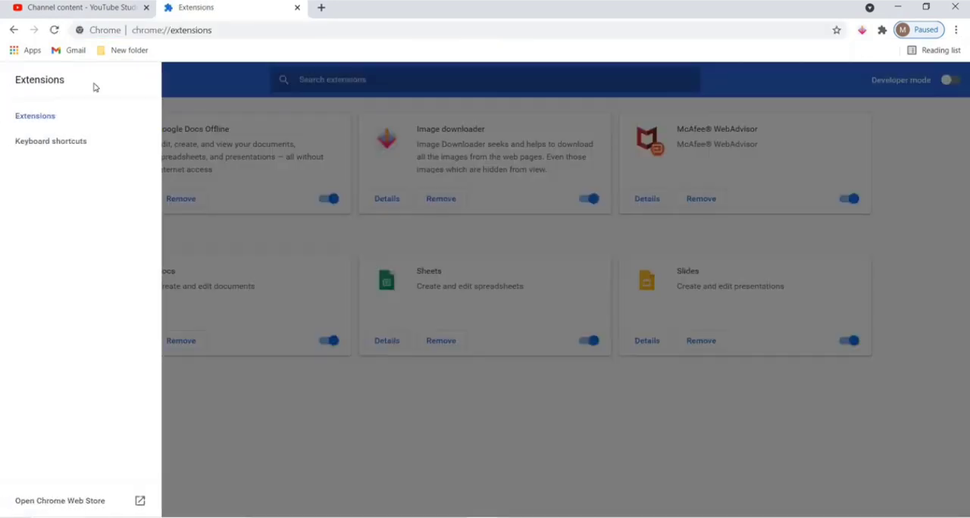
{"action": "left_click", "coordinate": [81, 503]}
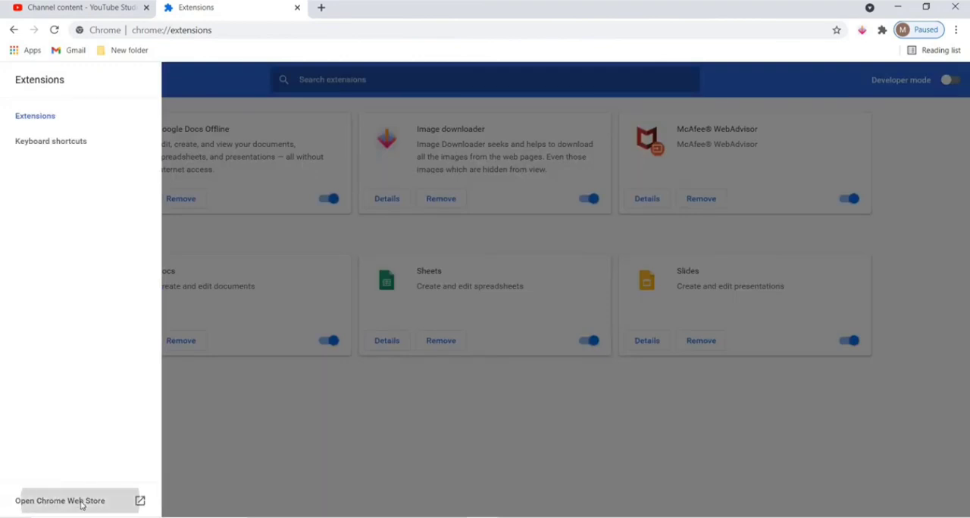